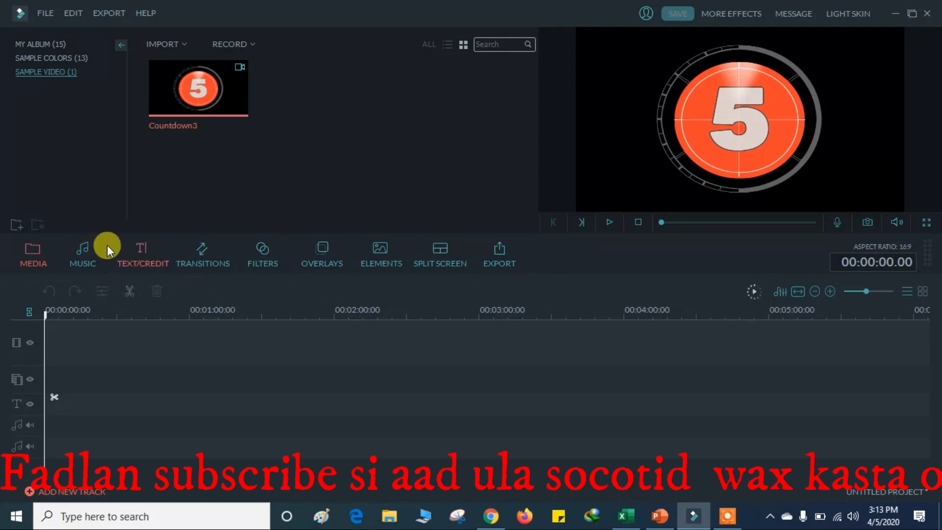
# Step: Browse the music, text and credit, and transitions libraries
pyautogui.click(80, 266)
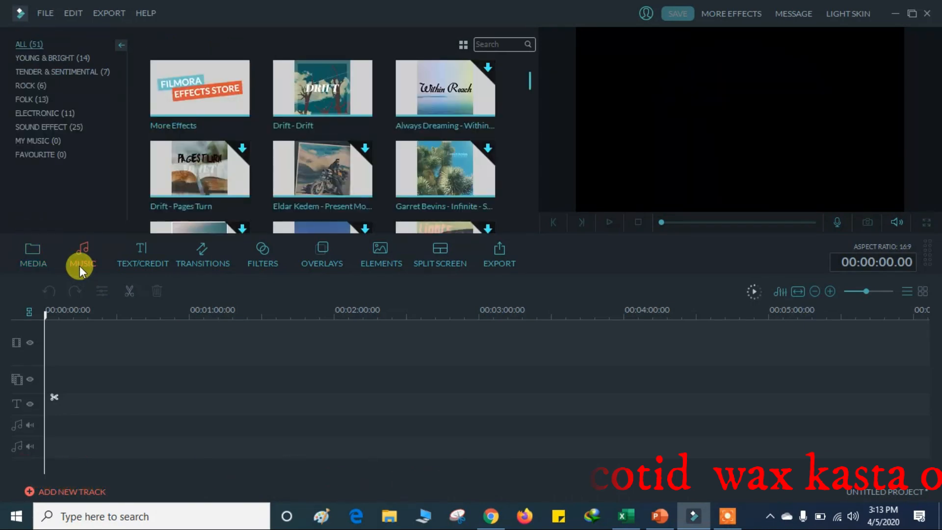
pyautogui.click(143, 266)
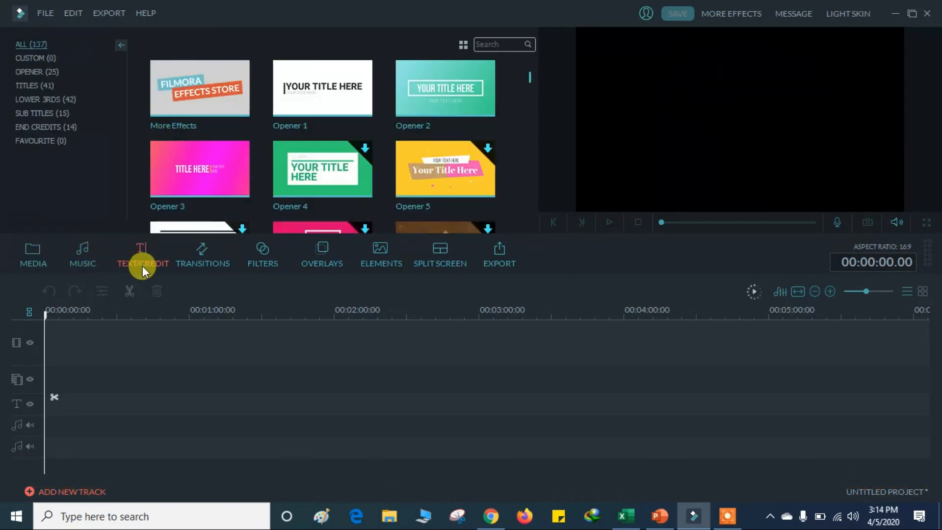
pyautogui.click(204, 268)
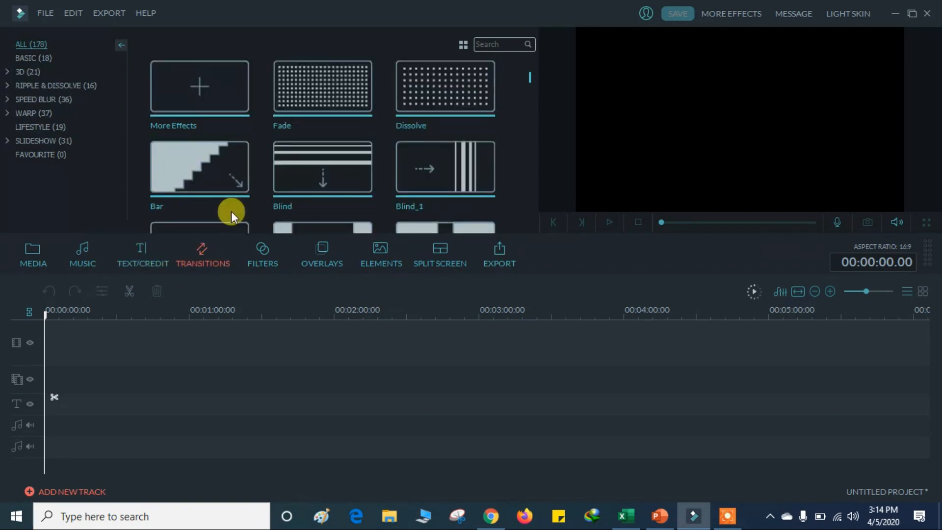
# Step: Preview the Blind and Dissolve transitions on the sample footage
pyautogui.click(316, 169)
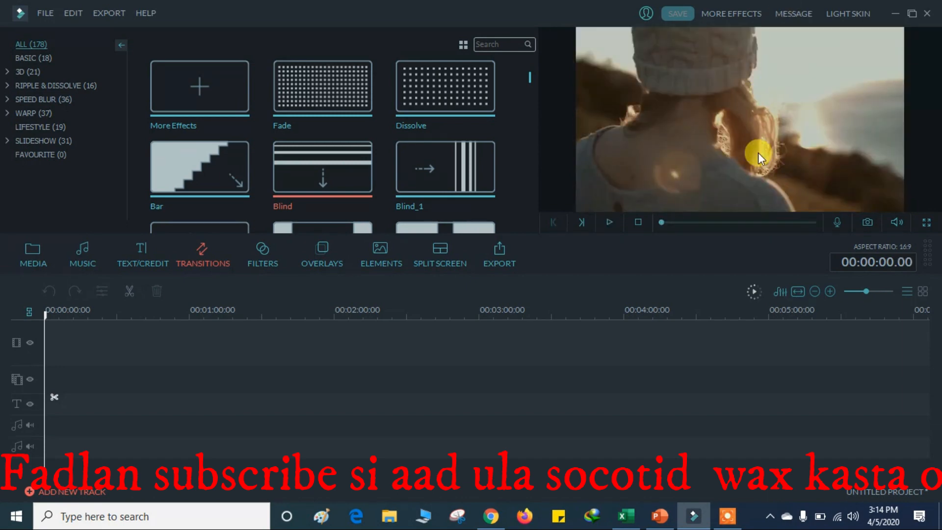
pyautogui.click(316, 166)
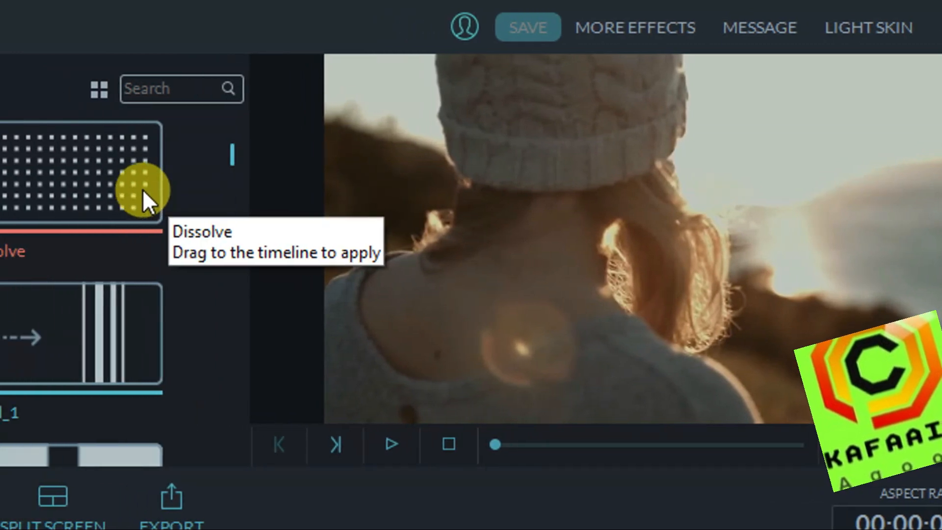
pyautogui.press('space')
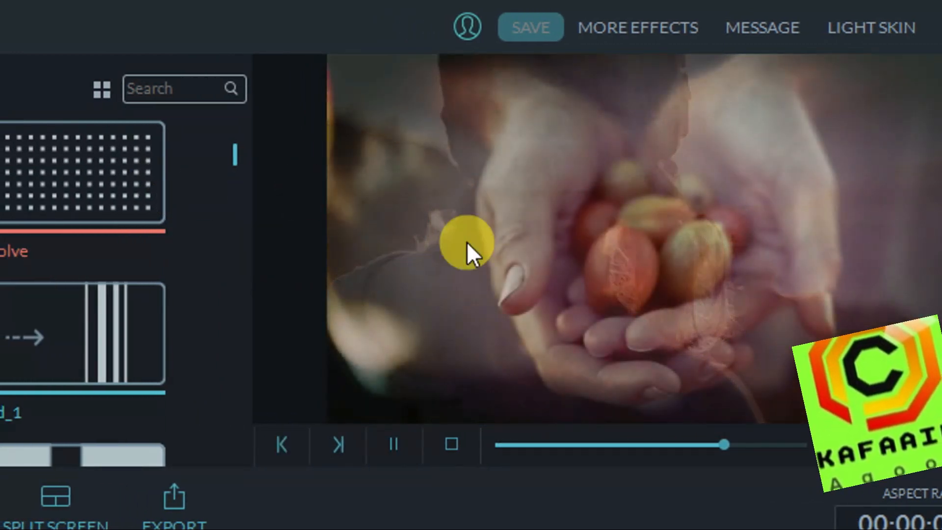
pyautogui.click(158, 309)
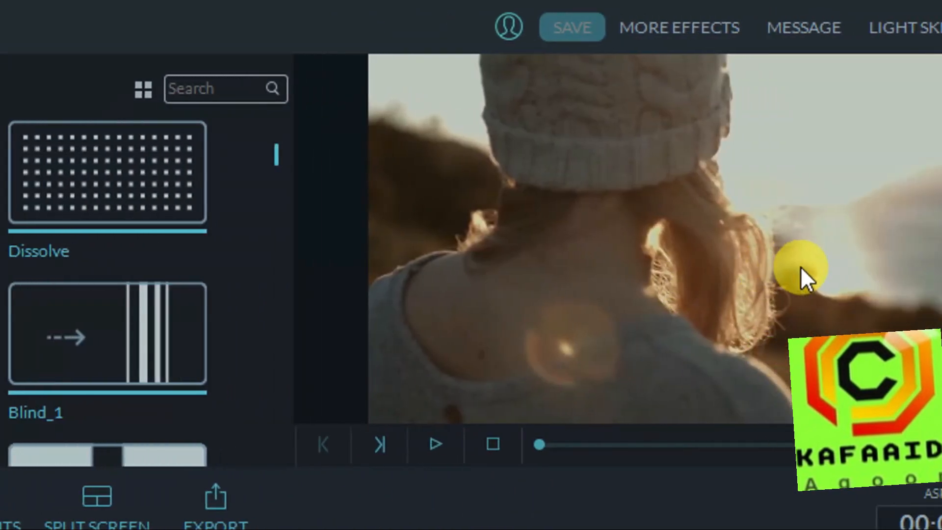
pyautogui.click(529, 299)
pyautogui.click(126, 319)
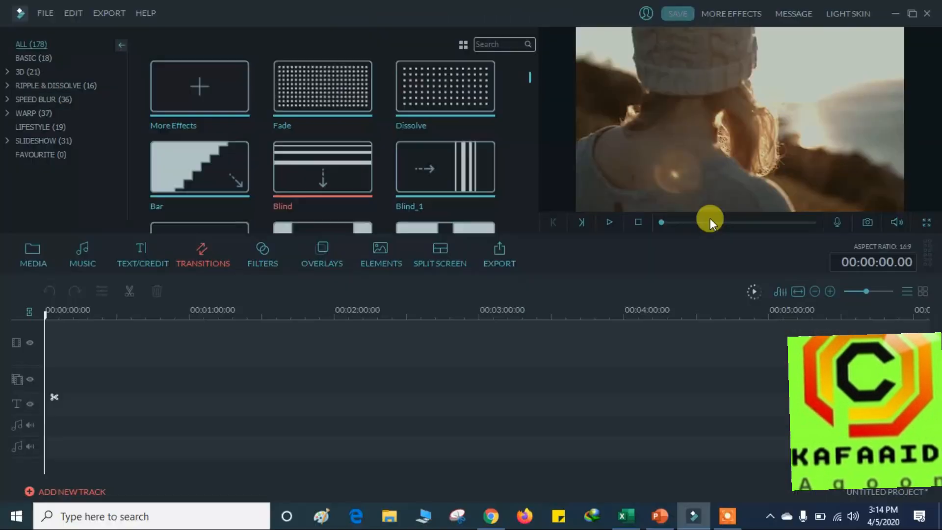
# Step: Browse the filters library and preview the BlueExplosion, Sandra_Lomo, FocusColor, Aibao and SunShine filters
pyautogui.click(270, 264)
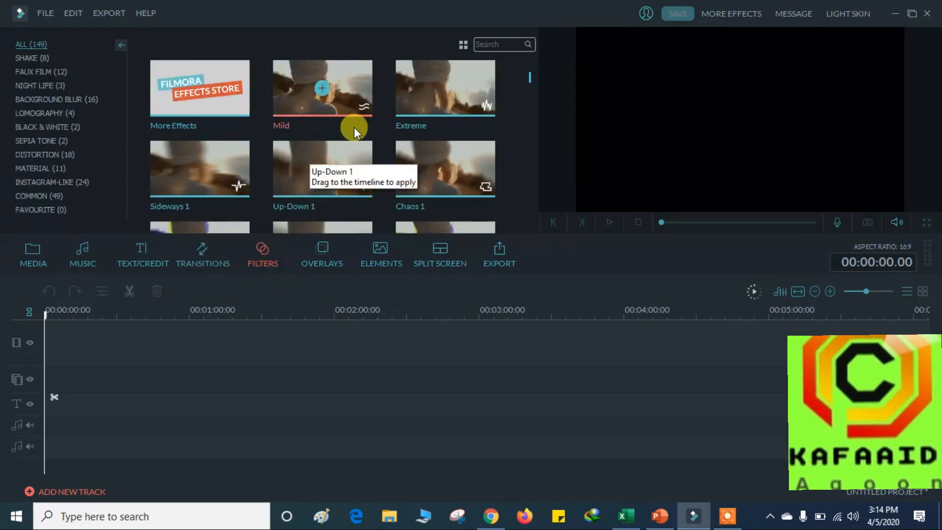
pyautogui.scroll(-5, 354, 128)
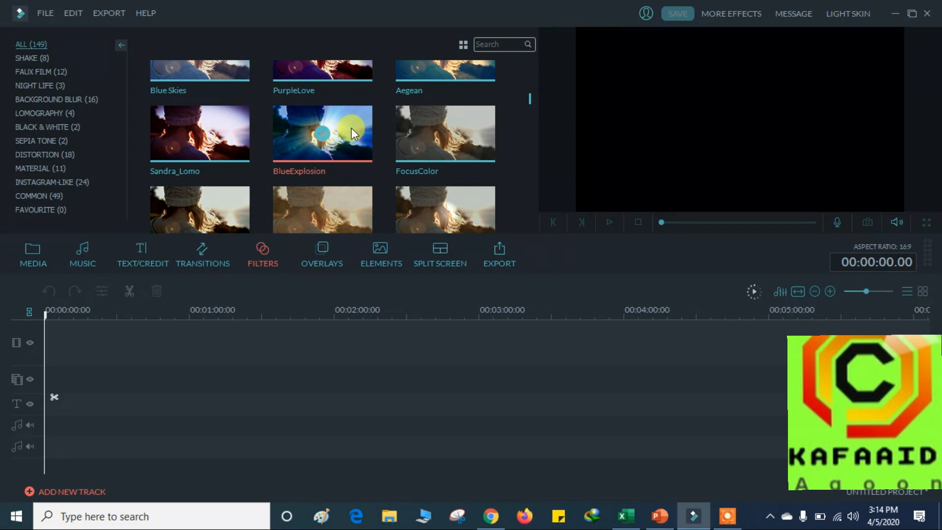
pyautogui.click(351, 130)
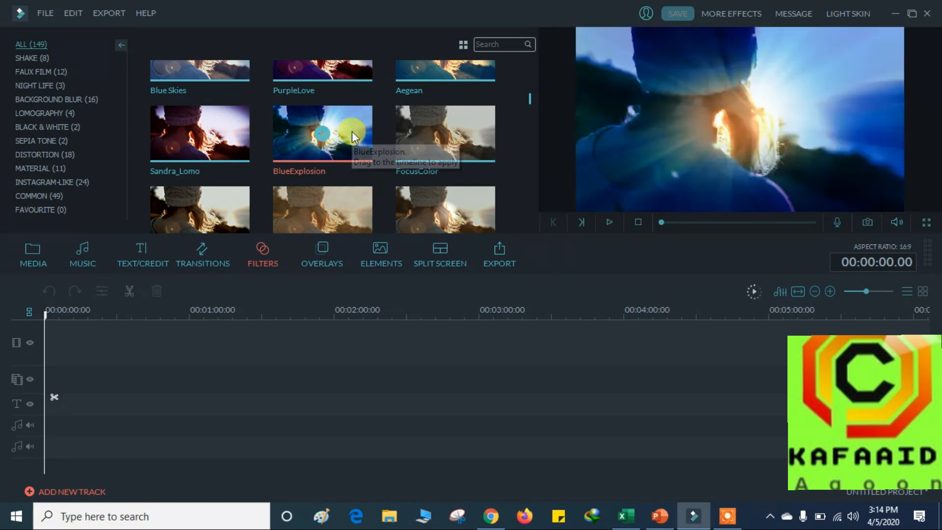
pyautogui.click(221, 131)
pyautogui.click(439, 131)
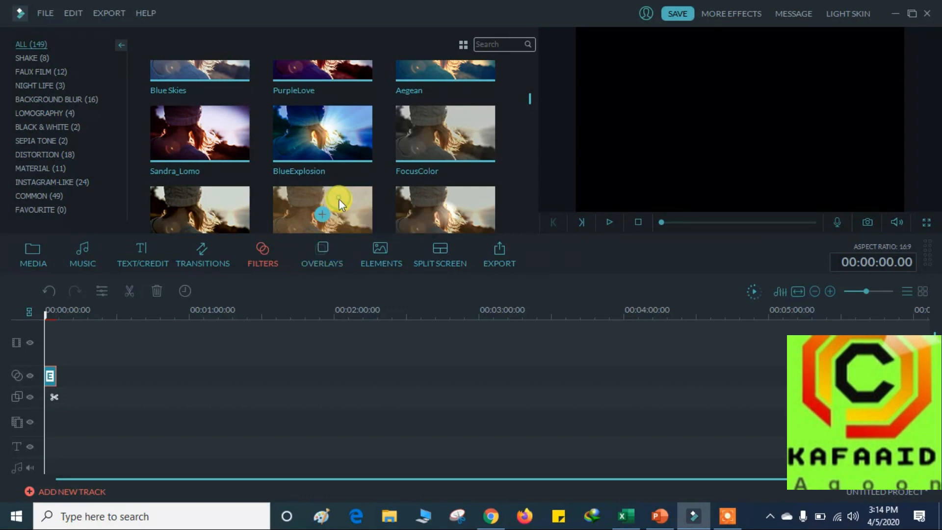
pyautogui.scroll(-1, 338, 199)
pyautogui.click(224, 190)
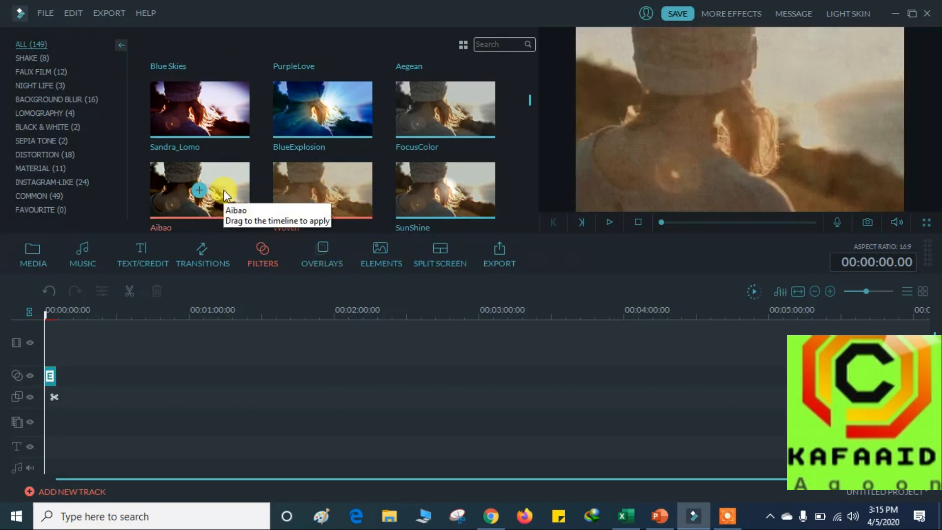
pyautogui.click(467, 190)
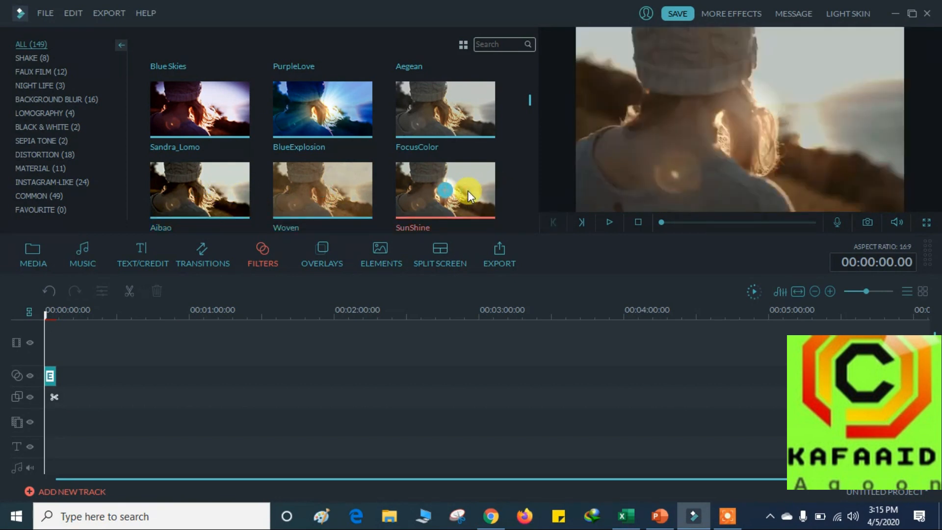
# Step: Preview the Aqua 1 overlay, and the Element Love 2 and Element Love 4 graphics from the elements library
pyautogui.click(319, 263)
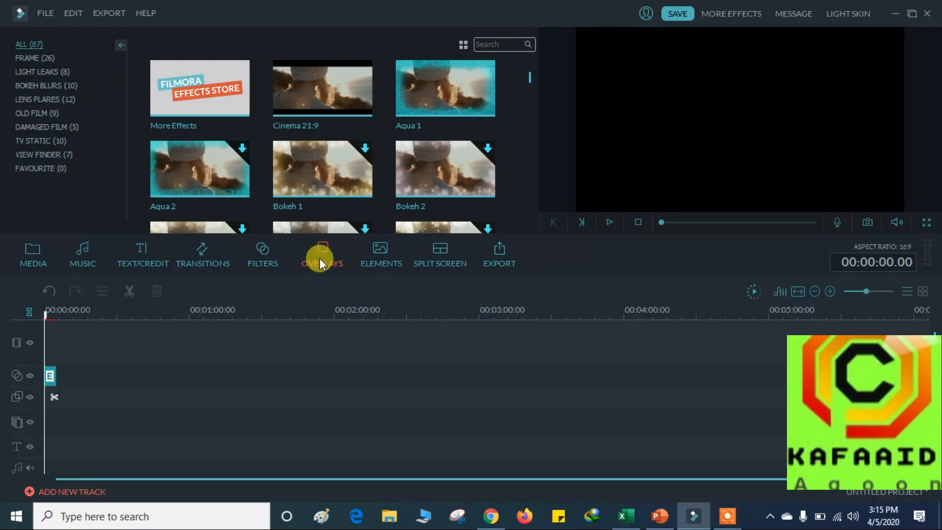
pyautogui.click(446, 105)
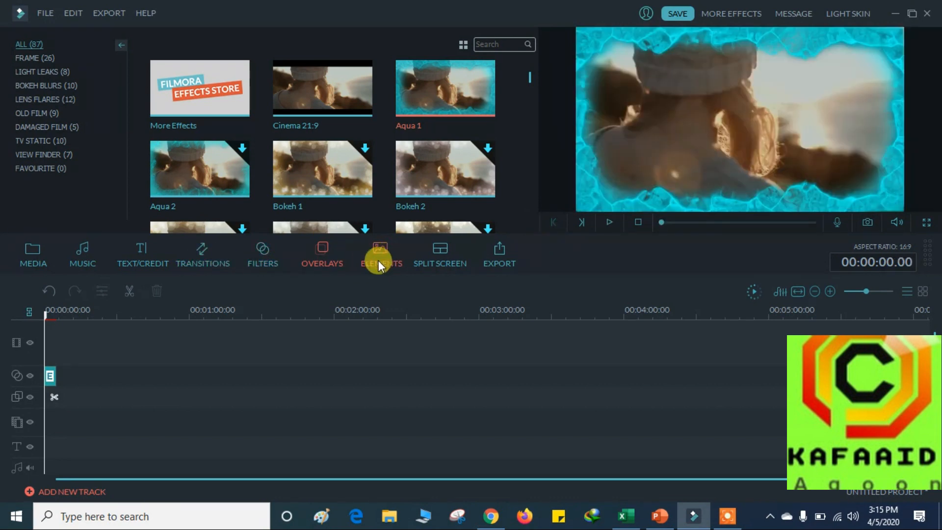
pyautogui.click(379, 263)
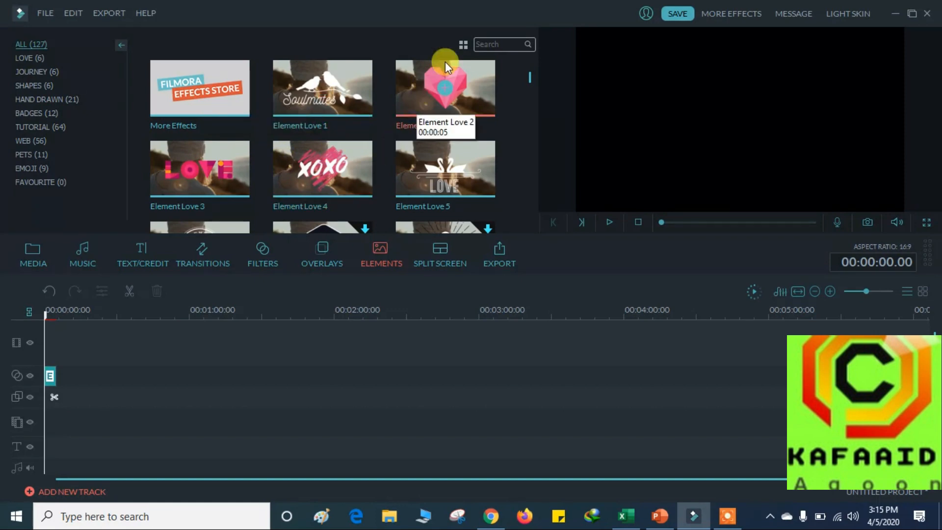
pyautogui.scroll(-6, 394, 193)
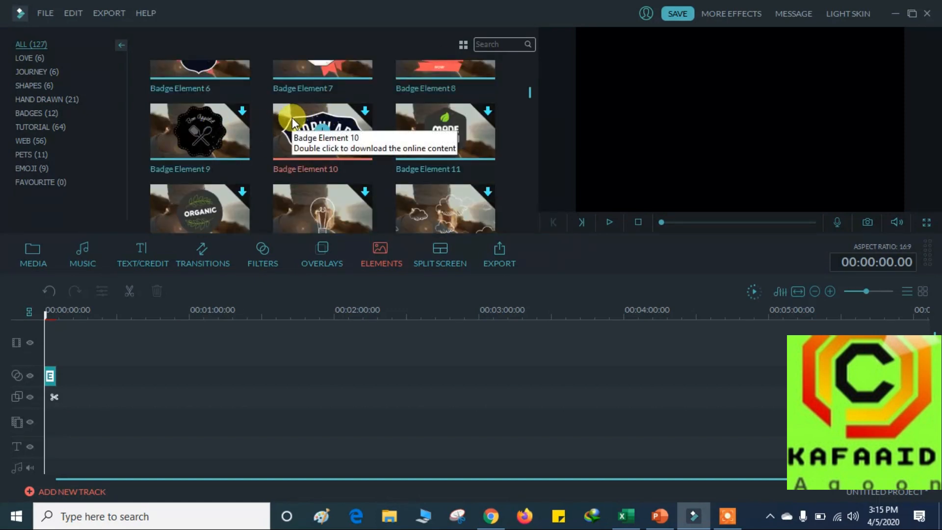
pyautogui.scroll(6, 368, 162)
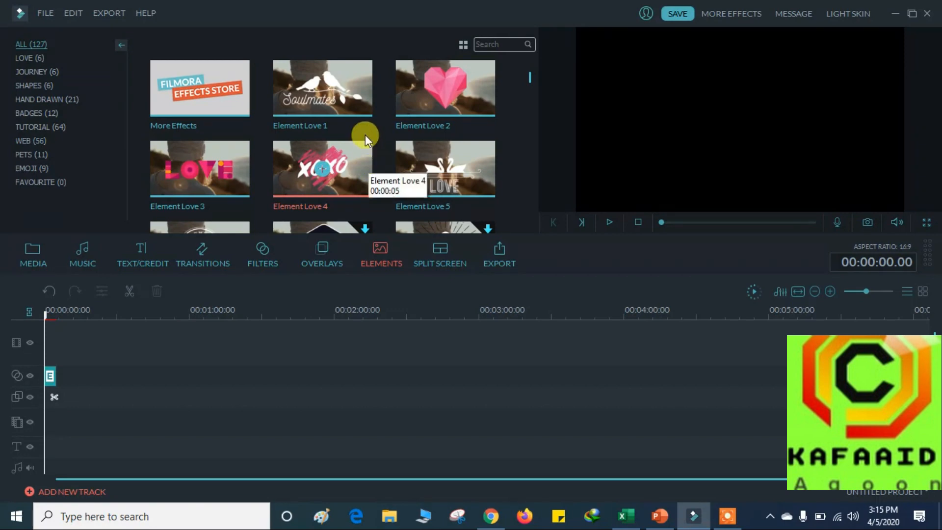
pyautogui.click(407, 87)
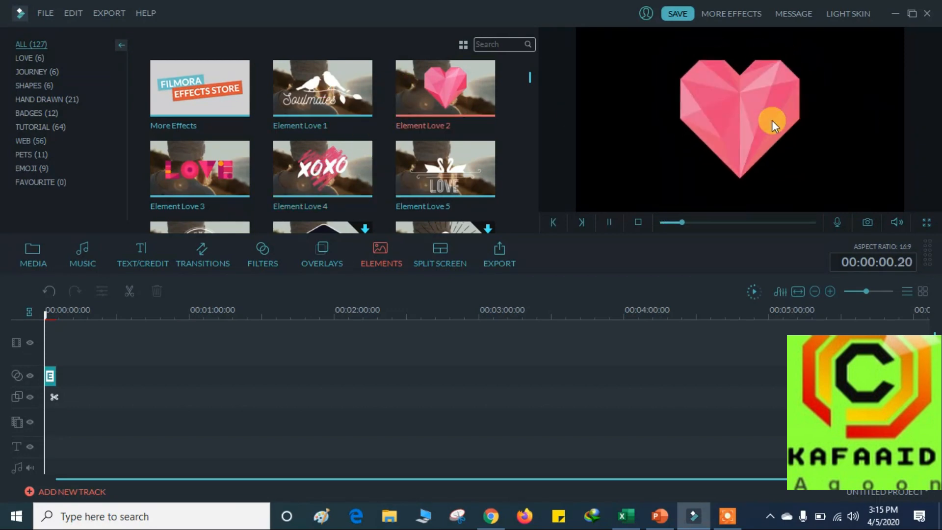
pyautogui.click(331, 176)
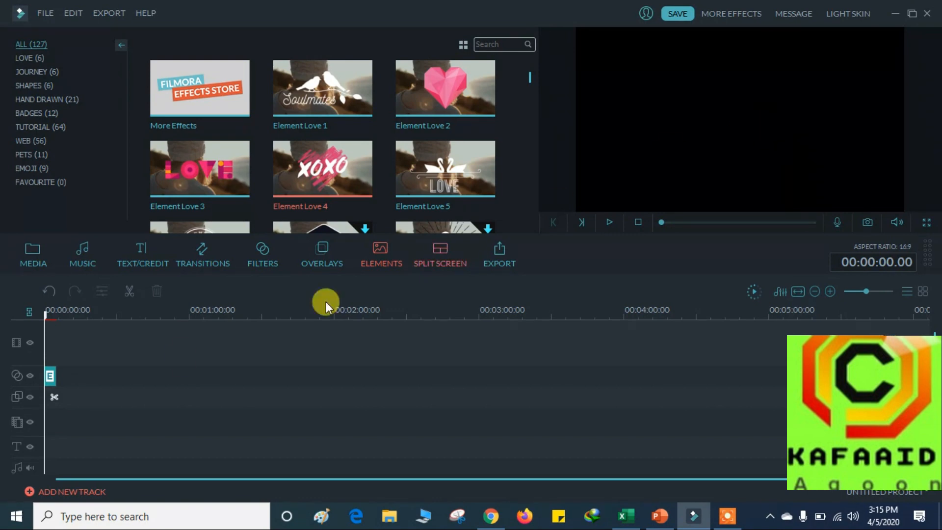
# Step: Delete the filter clip from the timeline
pyautogui.click(49, 377)
pyautogui.press('Delete')
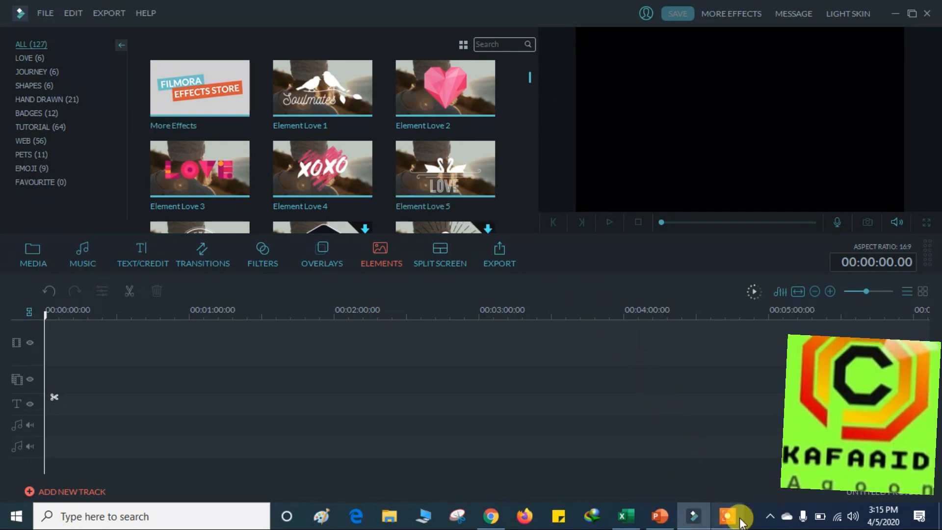
pyautogui.moveTo(738, 521)
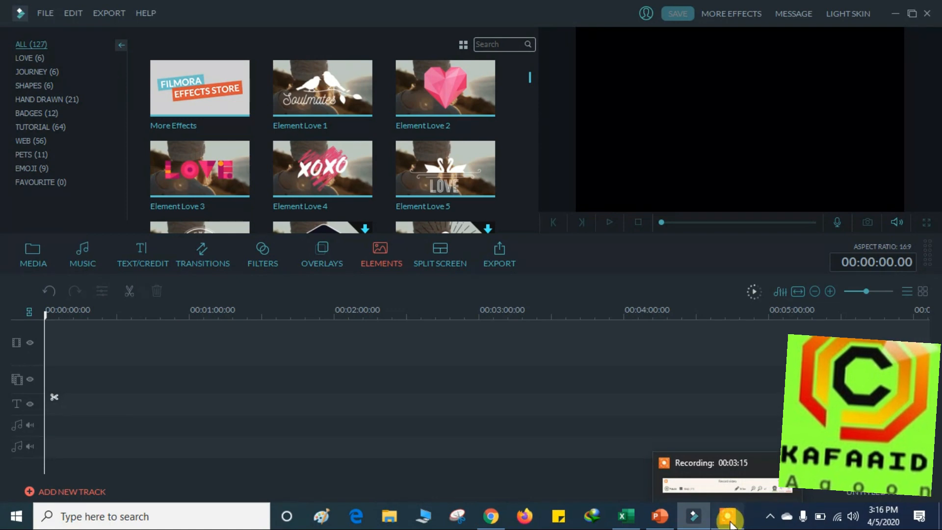
pyautogui.click(730, 517)
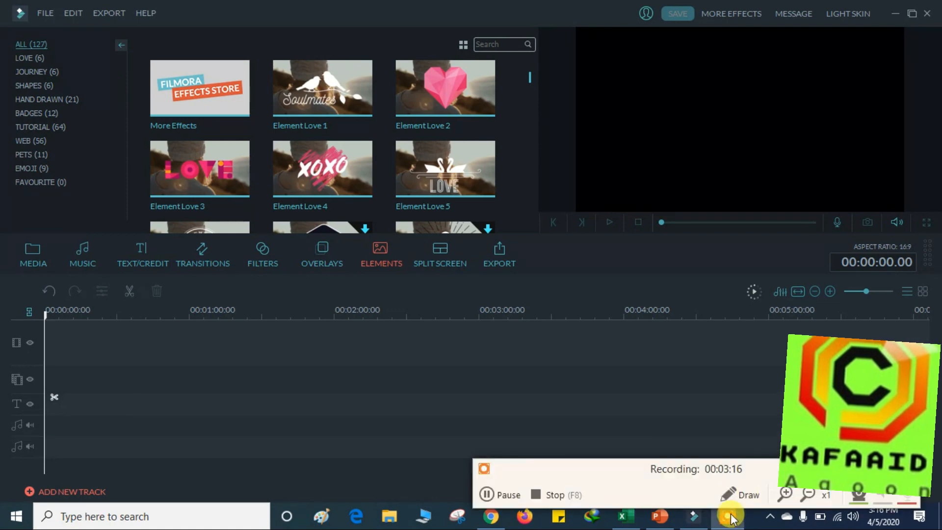
pyautogui.click(509, 495)
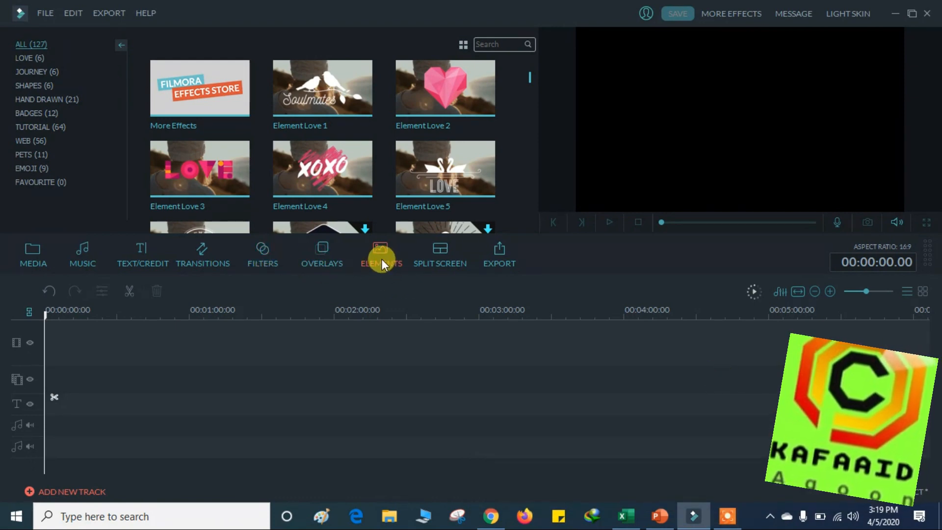
# Step: Preview the Element Love 2 and Element Love 5 graphics
pyautogui.click(422, 84)
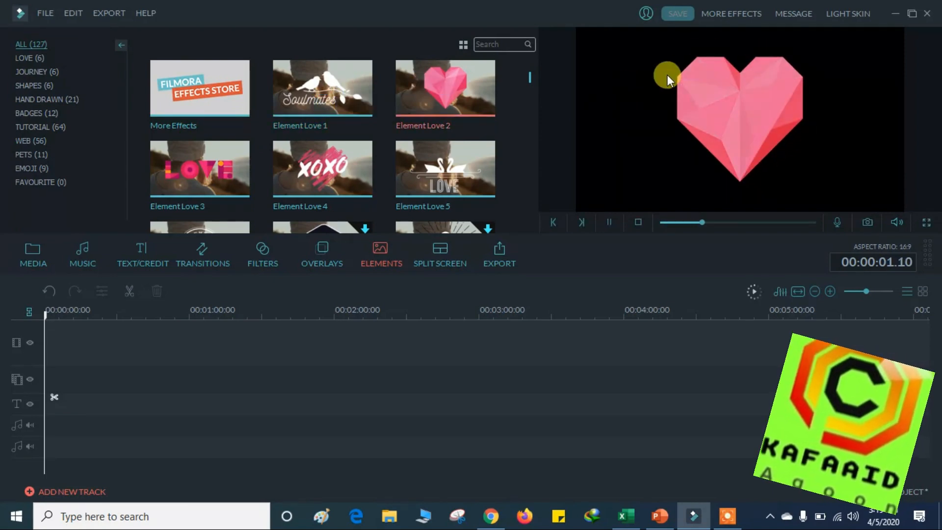
pyautogui.click(407, 168)
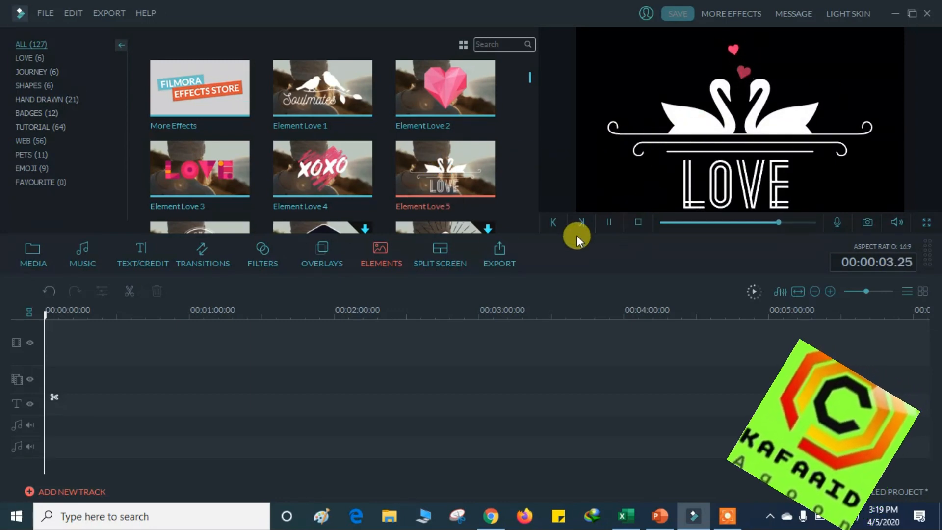
# Step: Preview the side-by-side and stacked two-screen layouts and the four-screen layout with one large pane among the split screens
pyautogui.click(441, 264)
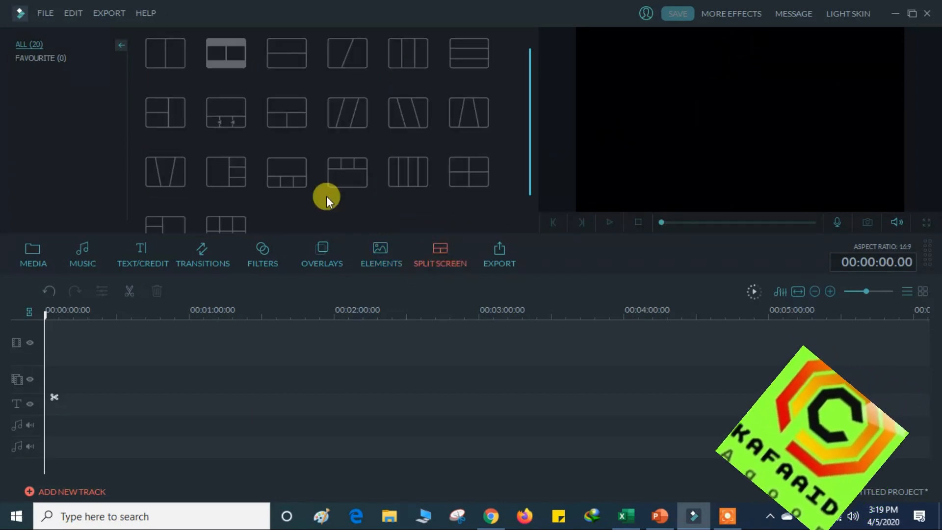
pyautogui.click(157, 47)
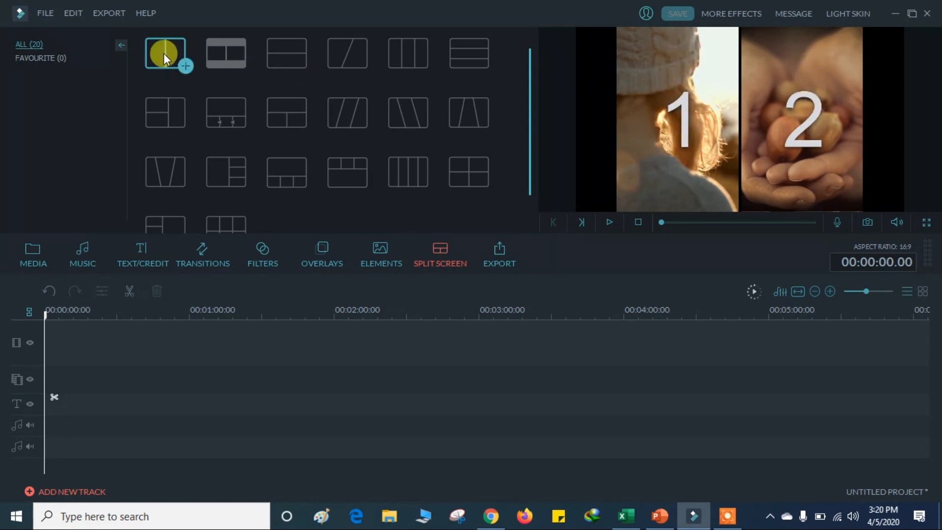
pyautogui.click(279, 56)
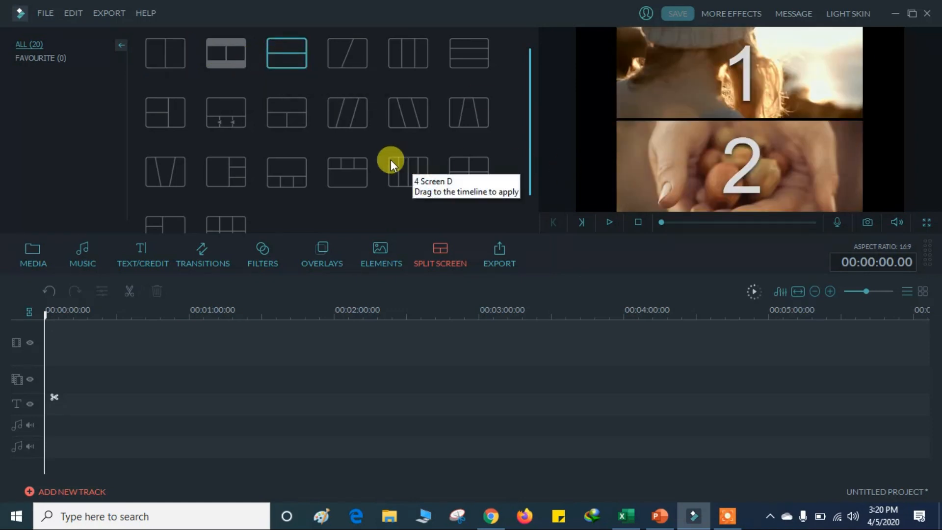
pyautogui.click(234, 165)
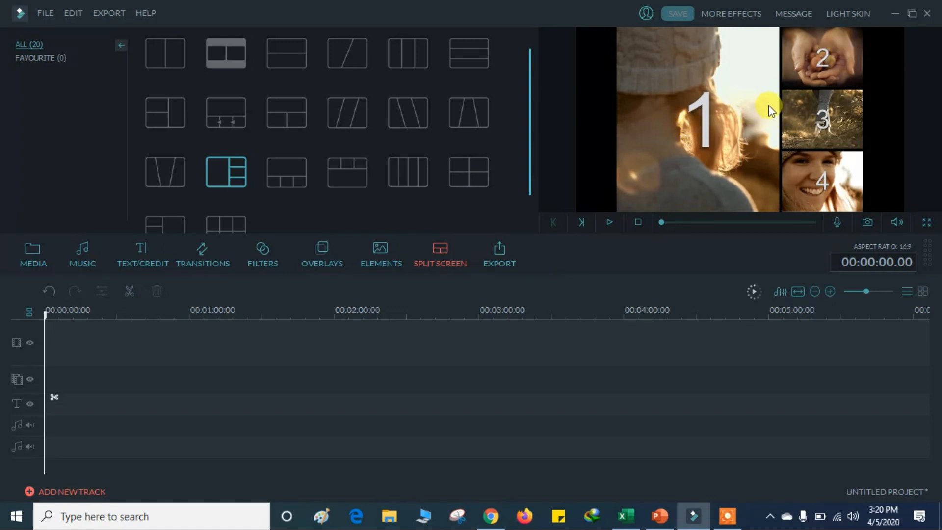
# Step: Return to the media library and open the file import dialog, closing it without importing anything
pyautogui.click(36, 260)
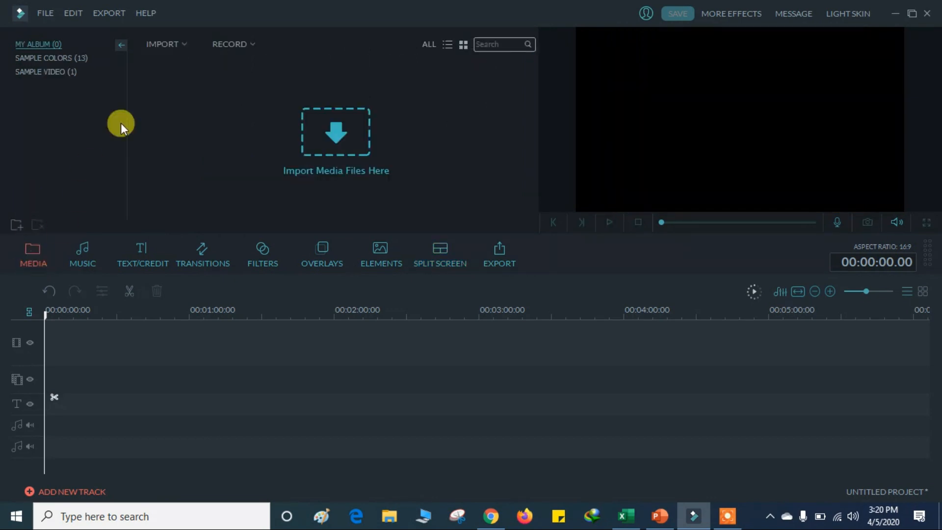
pyautogui.click(51, 13)
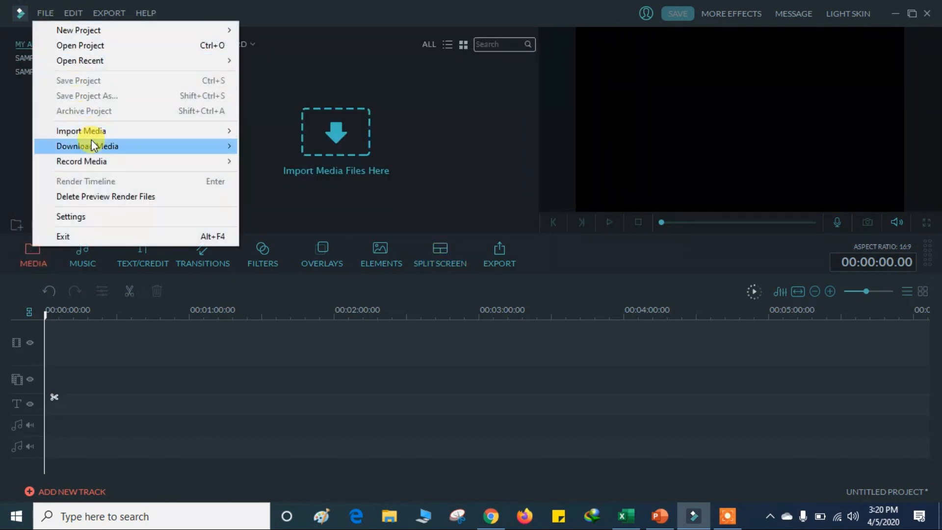
pyautogui.click(467, 105)
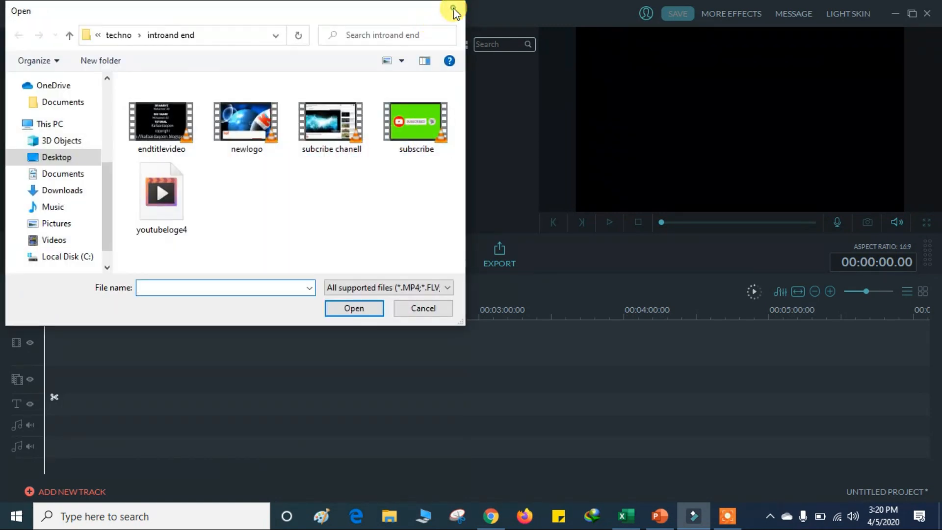
pyautogui.click(454, 10)
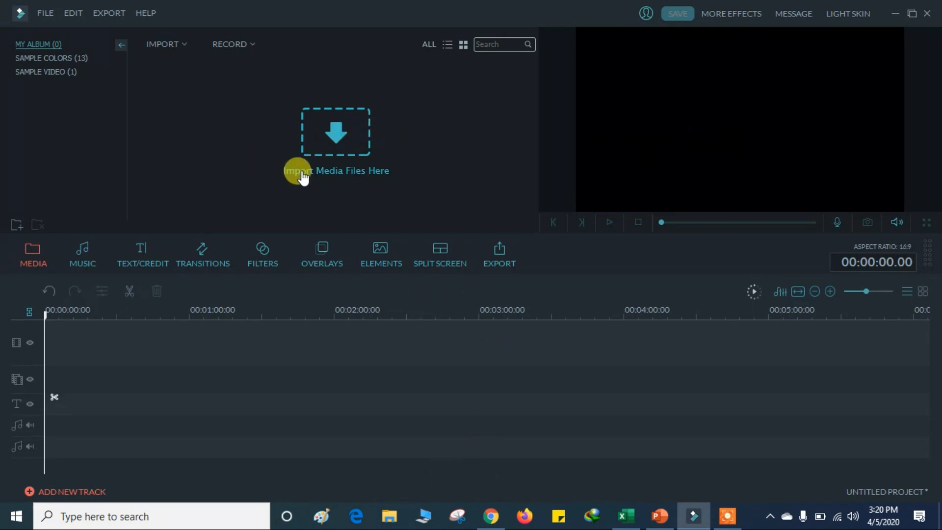
# Step: Import the endtitlevideo and newlogo videos together from the introand end folder into the media library
pyautogui.click(330, 144)
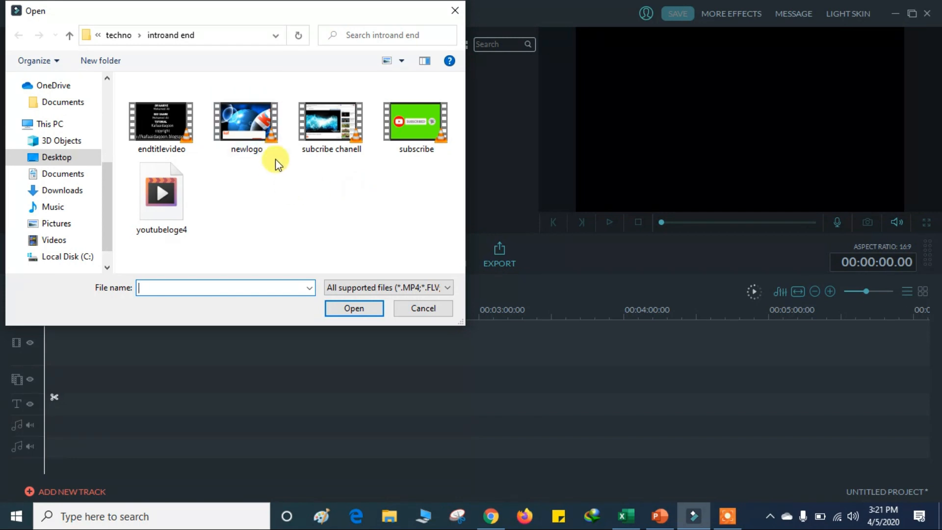
pyautogui.click(255, 129)
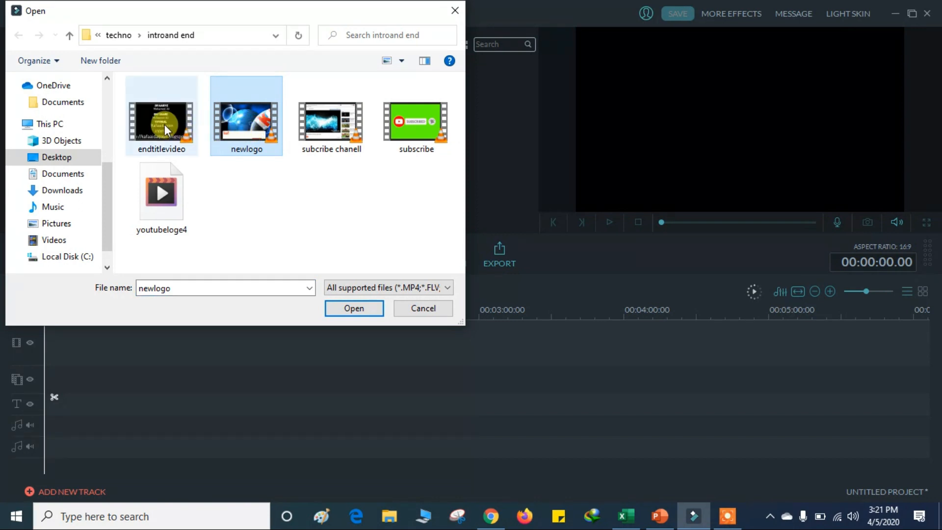
pyautogui.keyDown('ctrl'); pyautogui.click(180, 129); pyautogui.keyUp('ctrl')
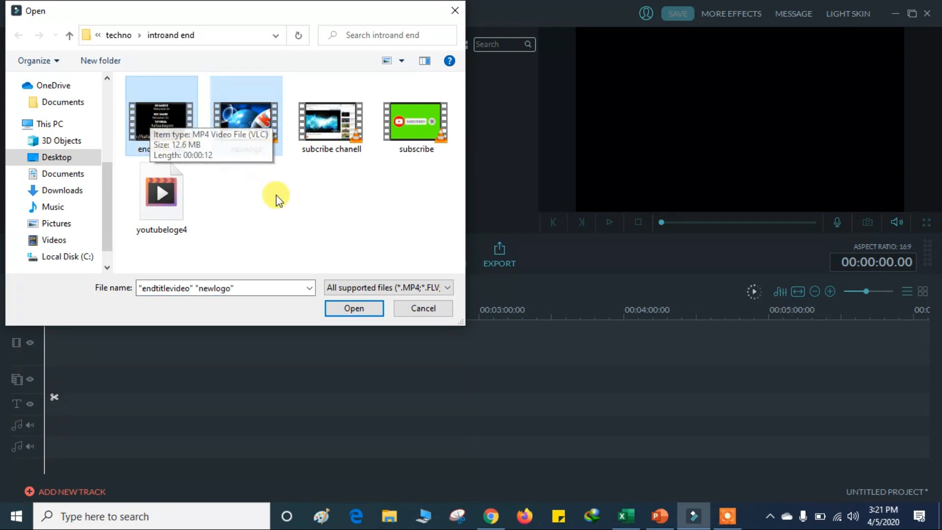
pyautogui.click(352, 308)
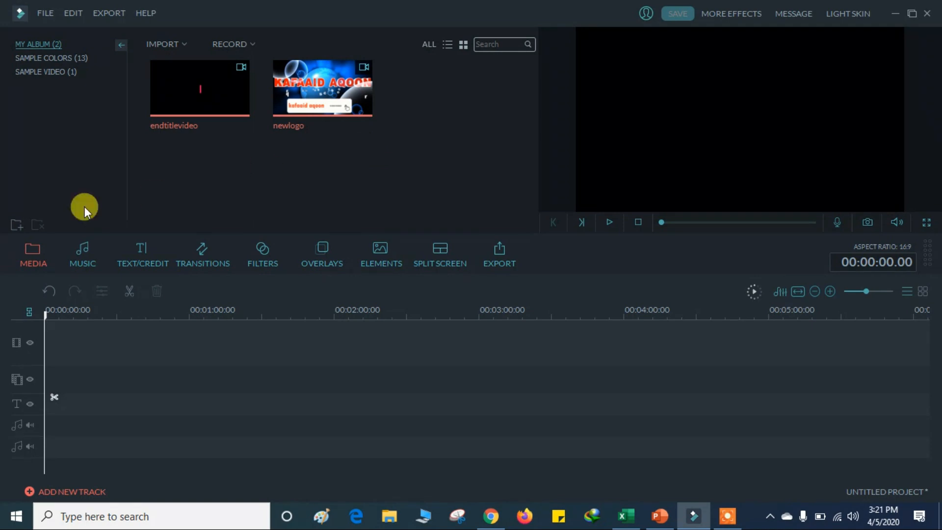
# Step: Import the test video from the Desktop into the media library, with the file dialog listing all file types
pyautogui.click(174, 45)
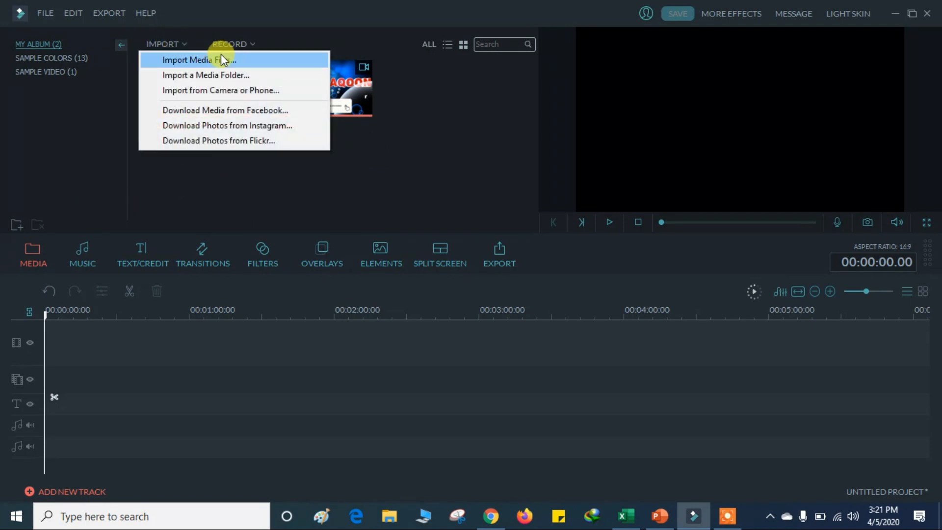
pyautogui.click(208, 61)
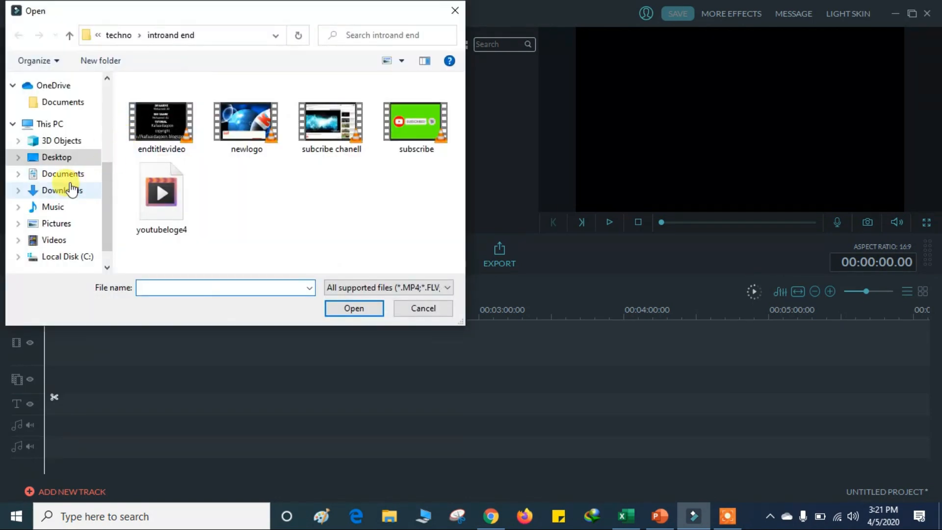
pyautogui.click(66, 162)
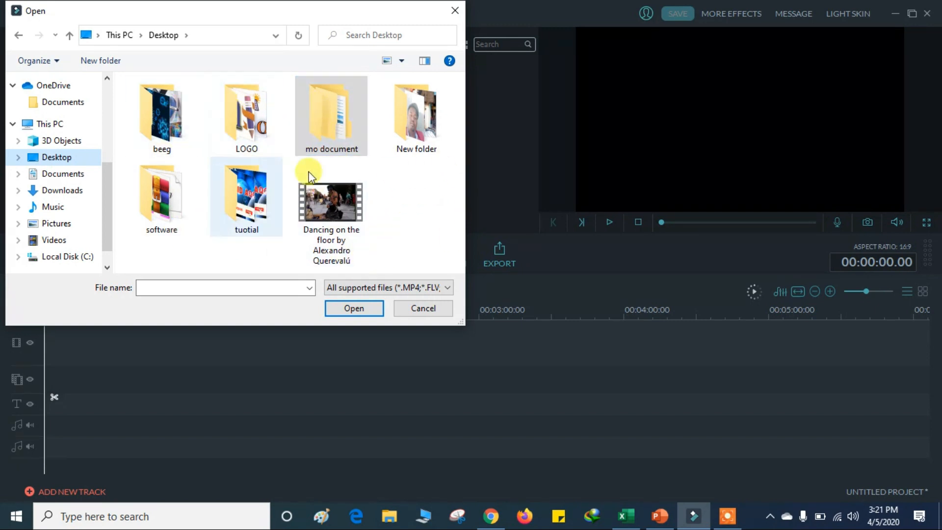
pyautogui.click(413, 288)
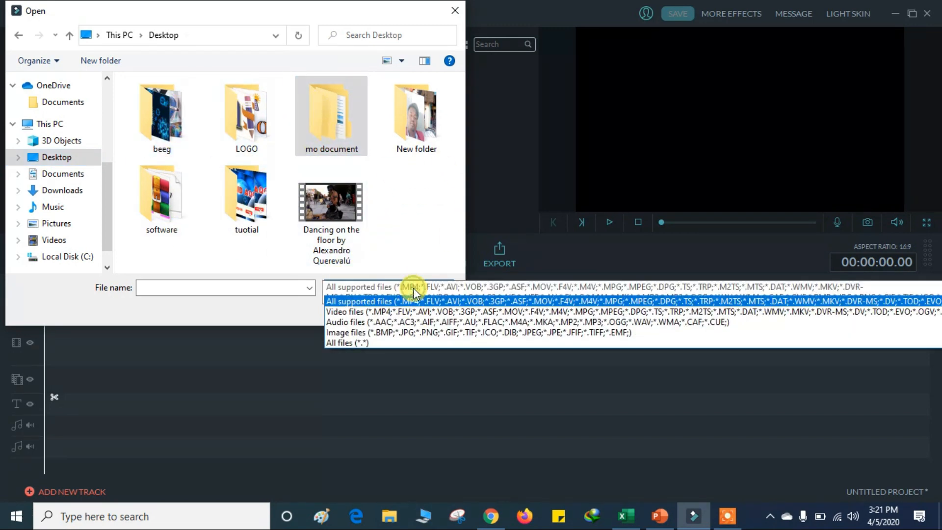
pyautogui.click(355, 343)
pyautogui.scroll(-3, 322, 150)
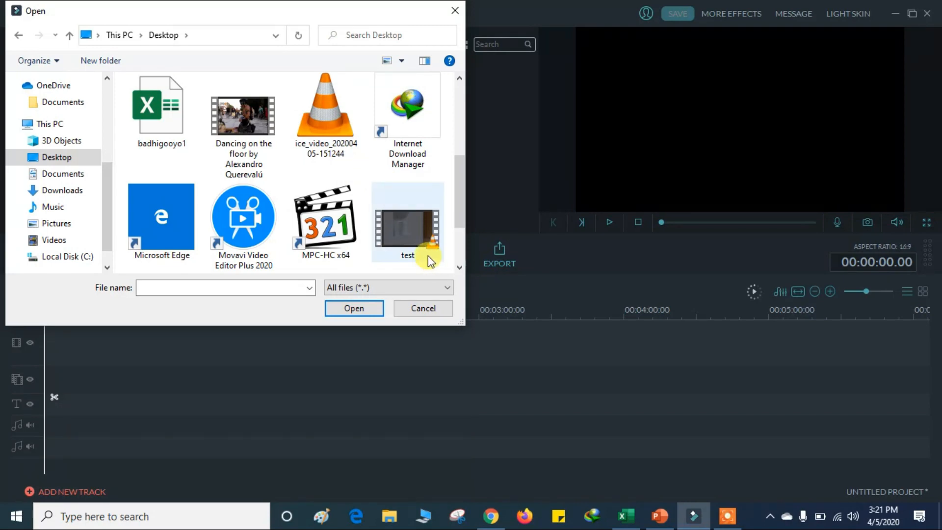
pyautogui.click(402, 234)
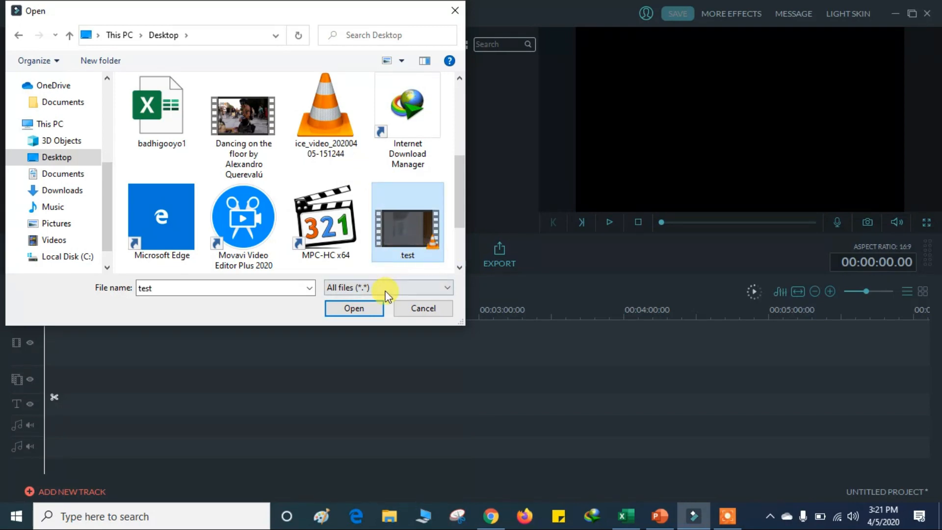
pyautogui.click(362, 308)
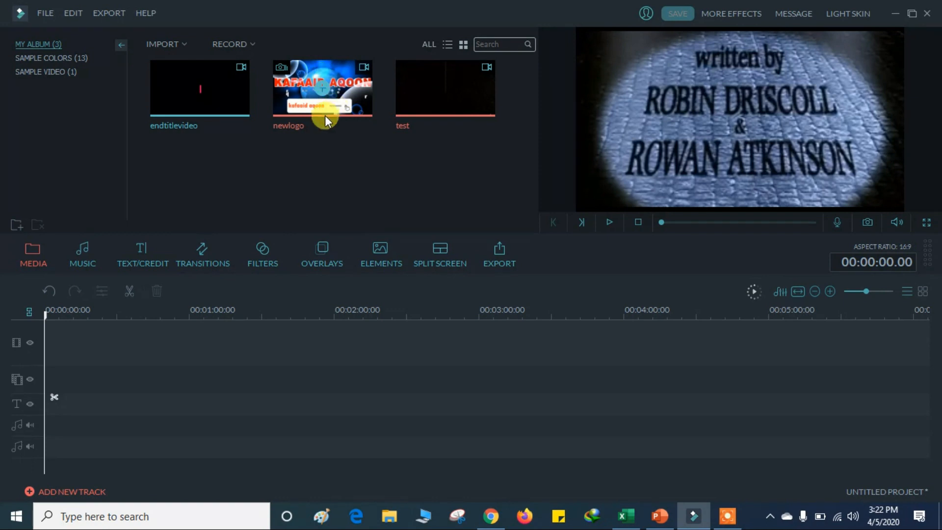
# Step: Place the newlogo clip at the start of the timeline's second track and play its first seconds
pyautogui.click(308, 177)
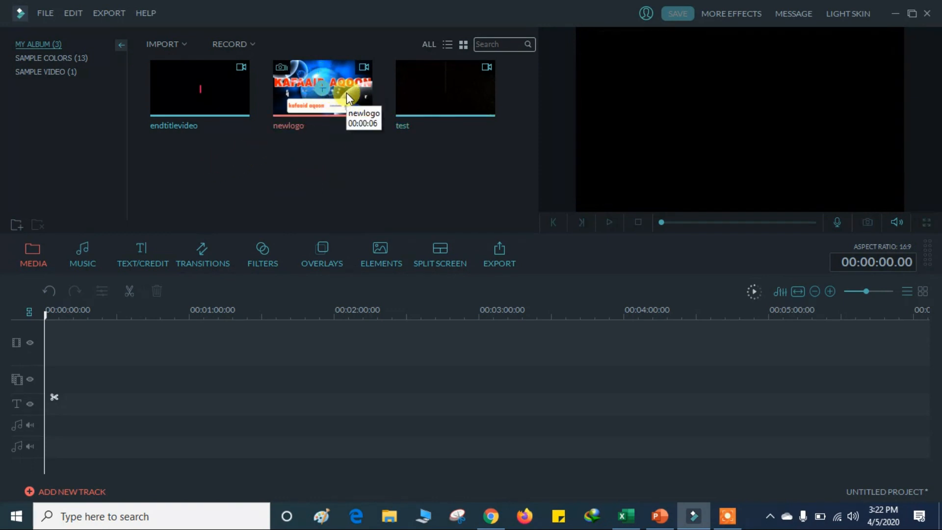
pyautogui.moveTo(346, 92); pyautogui.dragTo(51, 386)
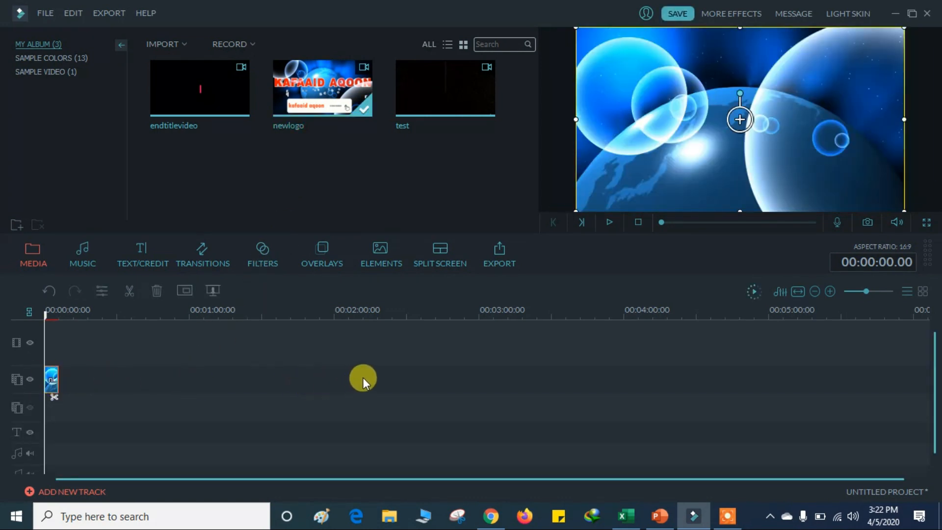
pyautogui.press('space')
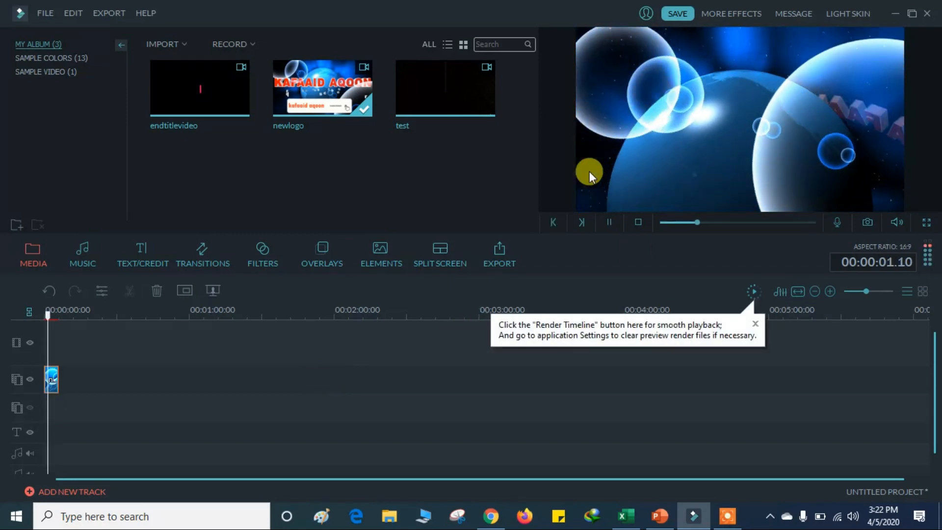
pyautogui.press('space')
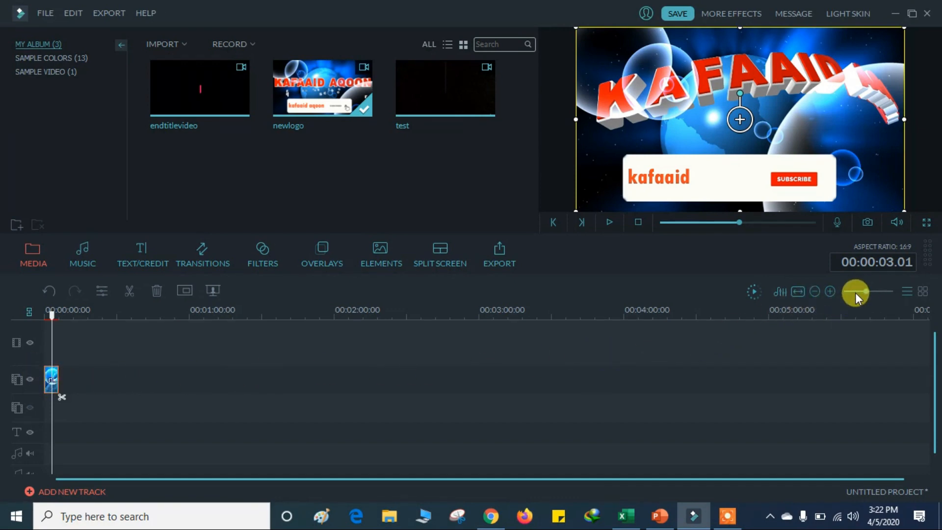
# Step: Place the test clip directly after the end of newlogo on the same track, with the playhead moved to that junction
pyautogui.click(828, 292)
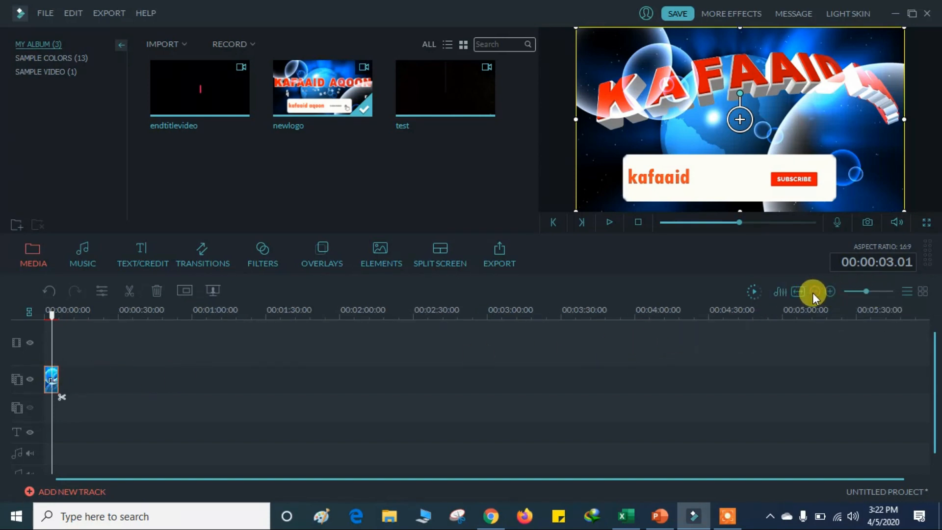
pyautogui.moveTo(864, 290)
pyautogui.mouseDown()
pyautogui.moveTo(890, 290)
pyautogui.moveTo(840, 294)
pyautogui.moveTo(893, 290)
pyautogui.moveTo(875, 290)
pyautogui.mouseUp()
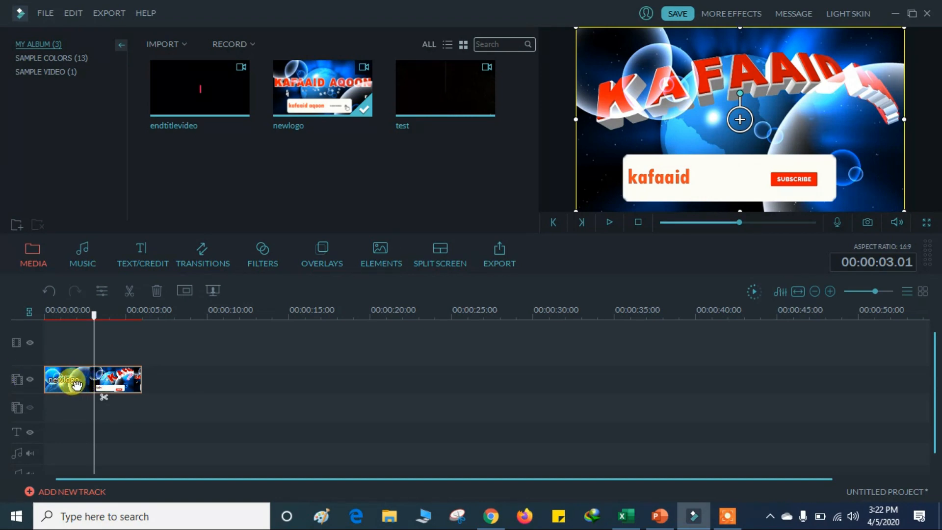
pyautogui.click(213, 381)
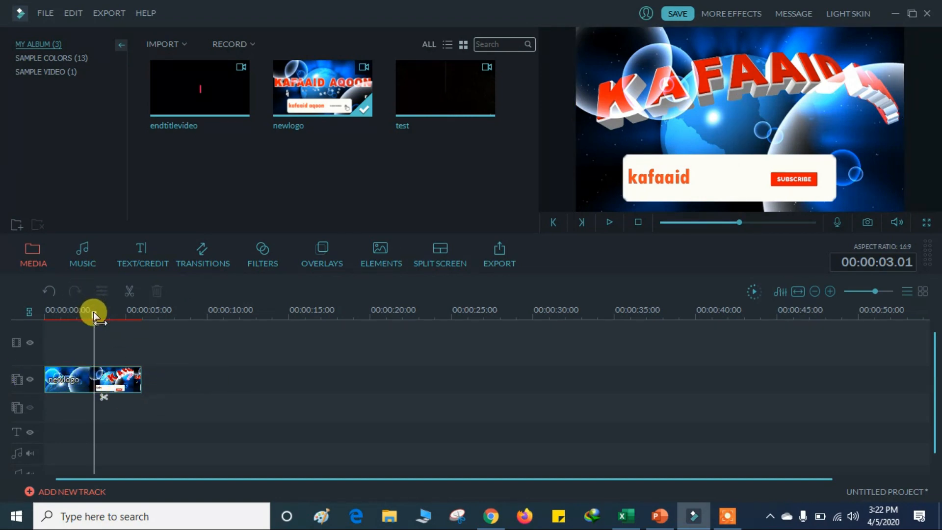
pyautogui.moveTo(94, 313); pyautogui.dragTo(141, 318)
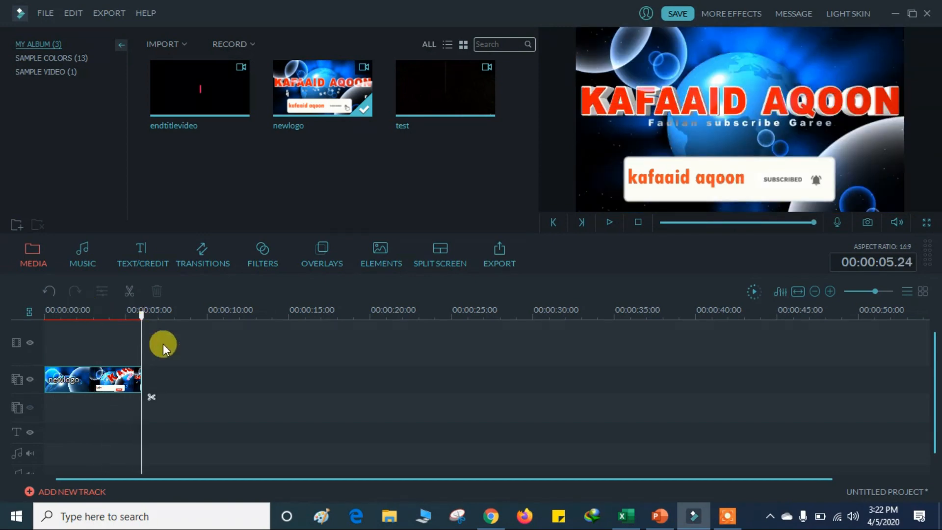
pyautogui.click(418, 98)
pyautogui.moveTo(416, 99); pyautogui.dragTo(142, 378)
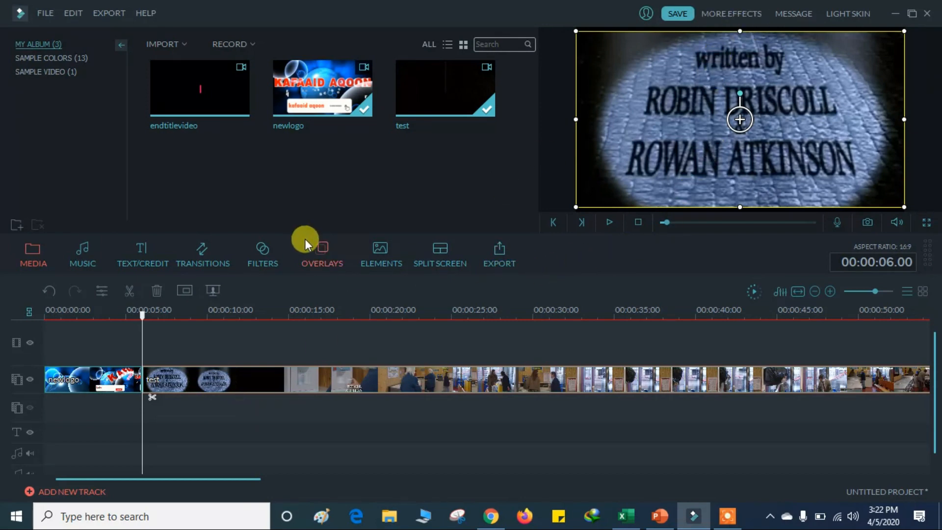
pyautogui.click(323, 445)
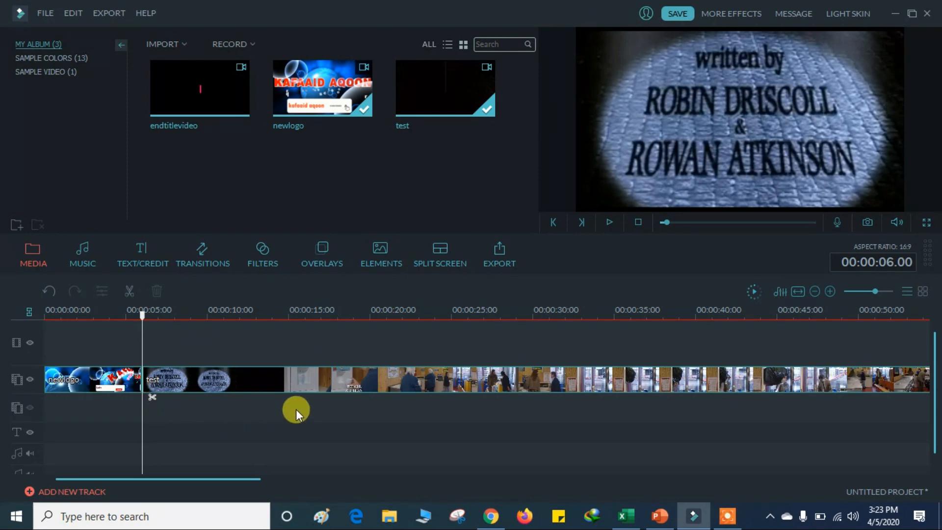
# Step: Play the test clip's opening, then replay the timeline from the beginning through newlogo and into the test clip
pyautogui.press('space')
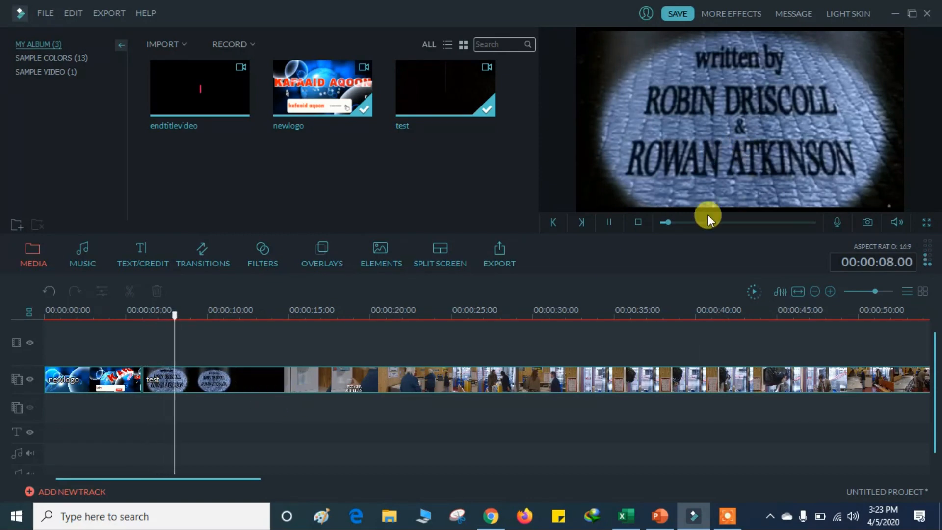
pyautogui.press('space')
pyautogui.press('space')
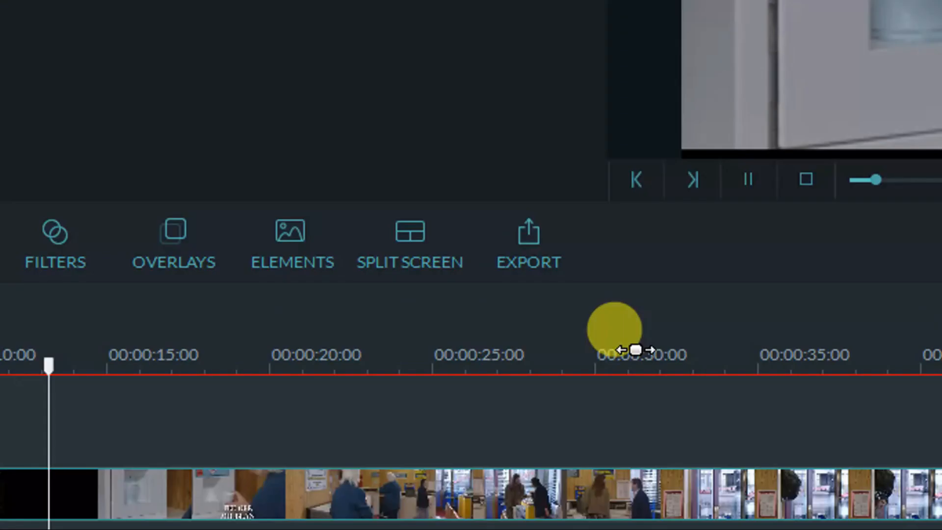
pyautogui.press('space')
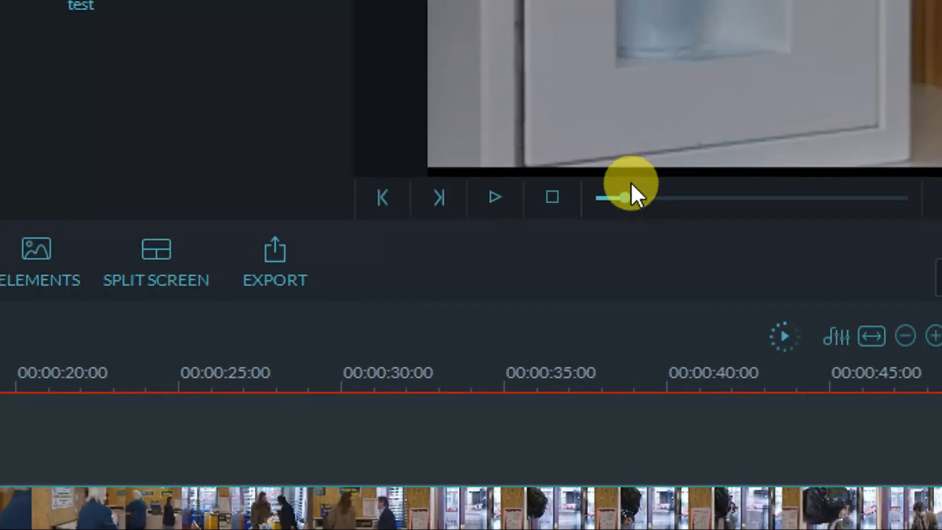
pyautogui.click(593, 195)
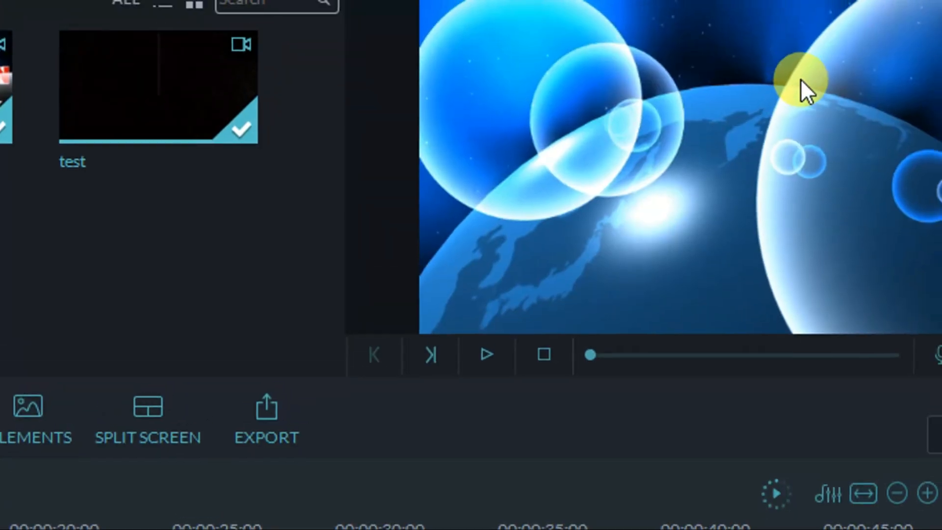
pyautogui.press('space')
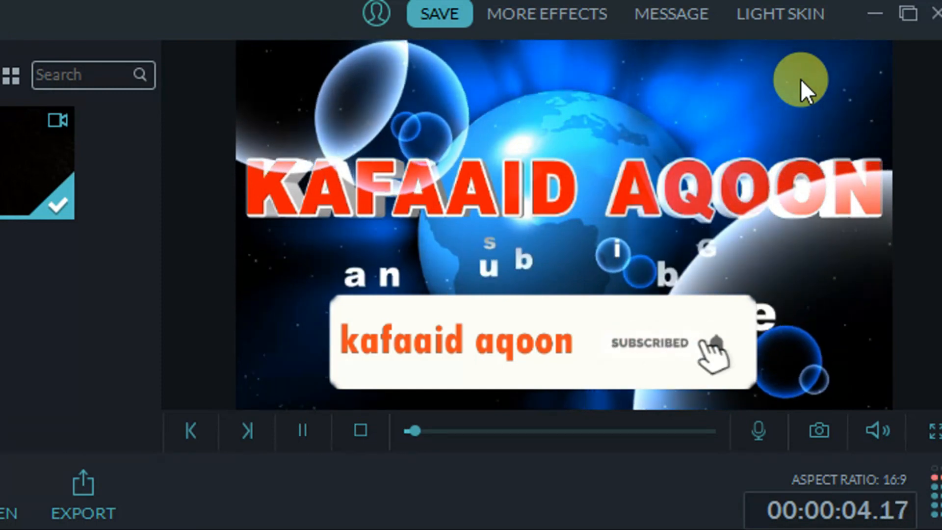
pyautogui.press('space')
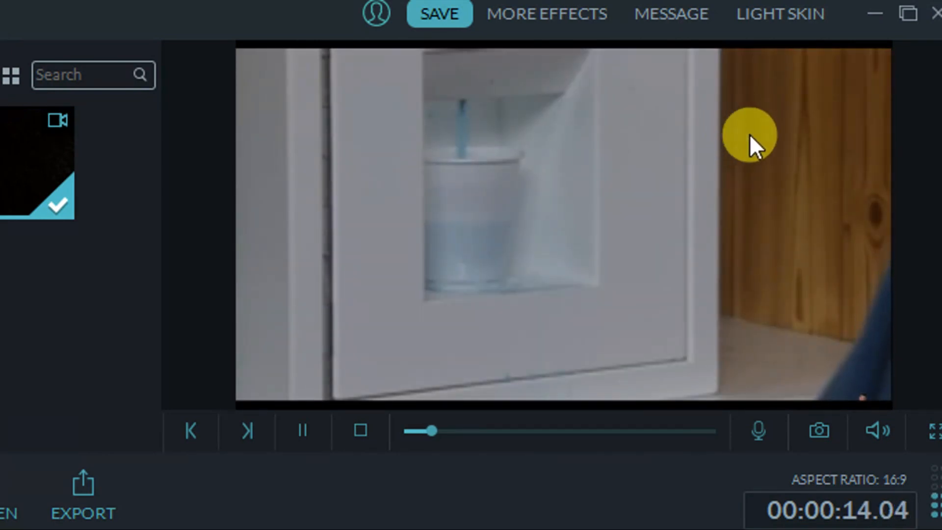
pyautogui.press('space')
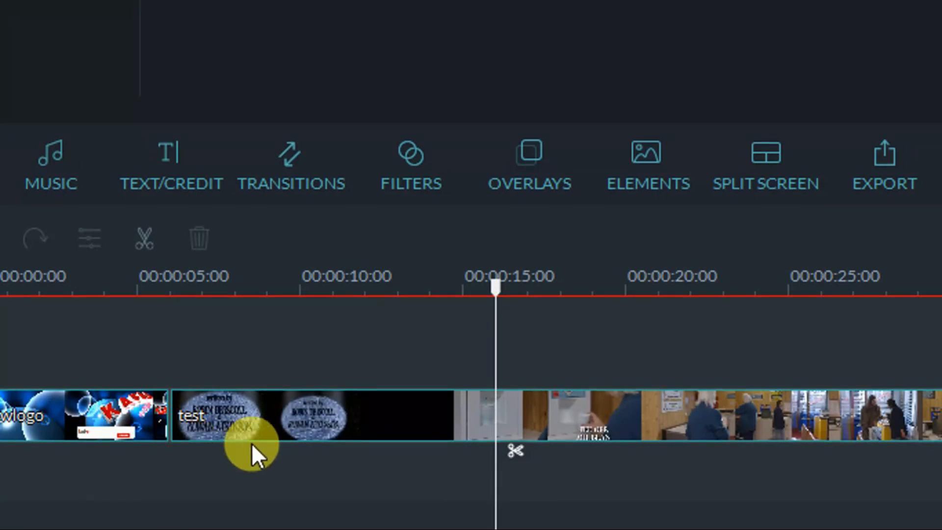
# Step: Split the test clip where its black opening-credits section ends, at about 14.8 seconds
pyautogui.click(214, 414)
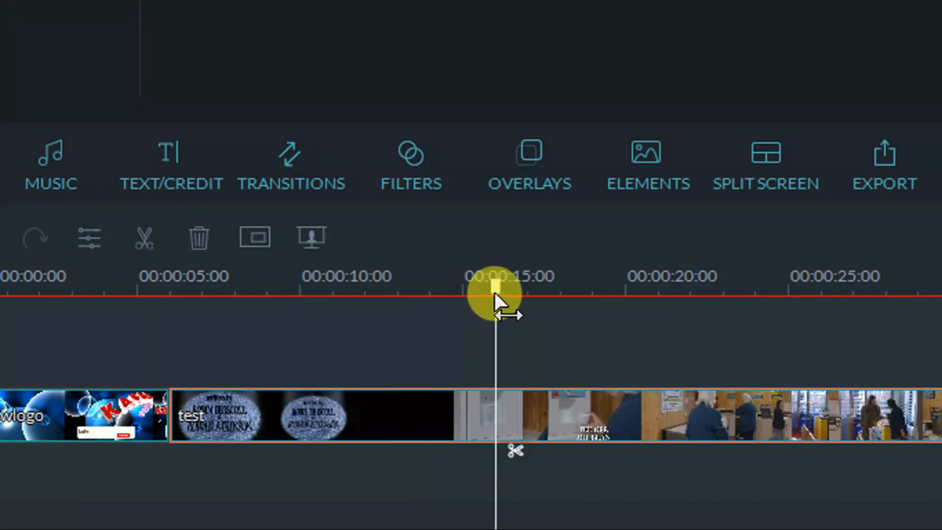
pyautogui.moveTo(495, 292); pyautogui.dragTo(456, 293)
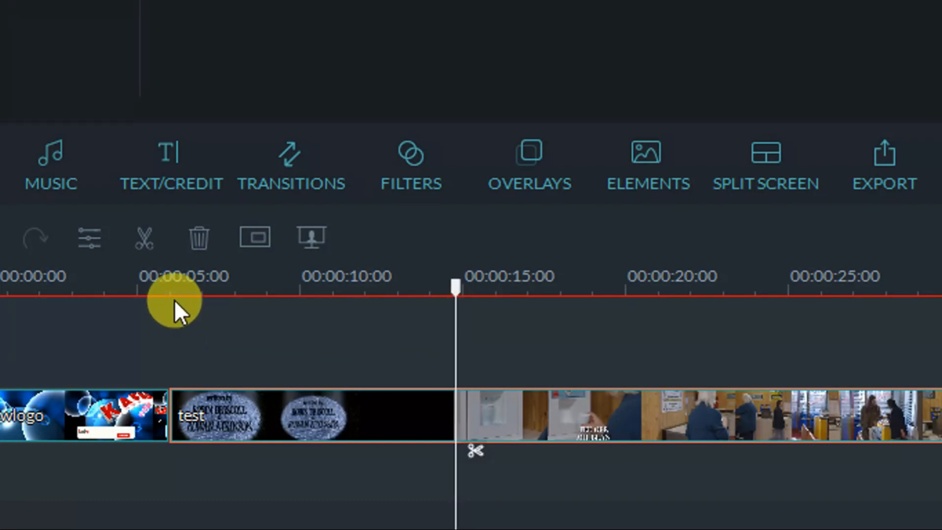
pyautogui.click(149, 239)
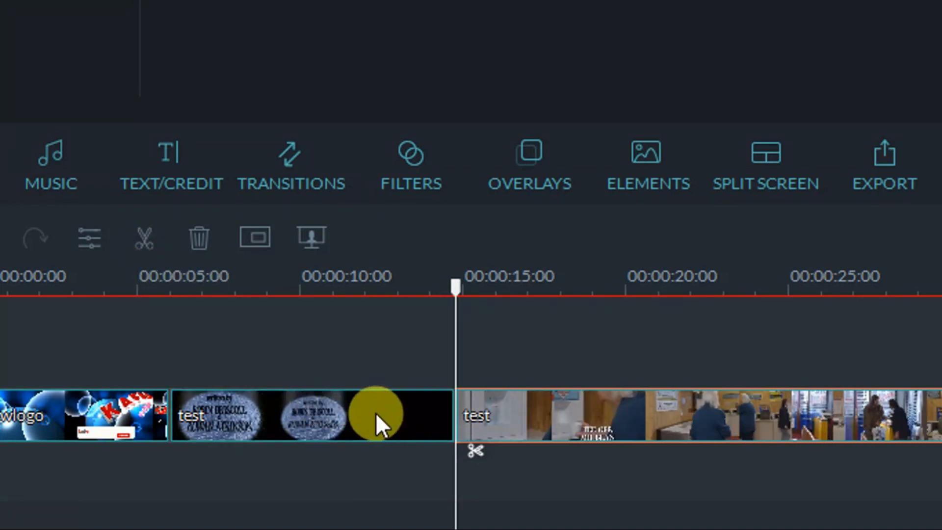
# Step: Delete the opening-credits piece of the test clip, move the remaining piece against the end of newlogo, and play from there
pyautogui.click(331, 418)
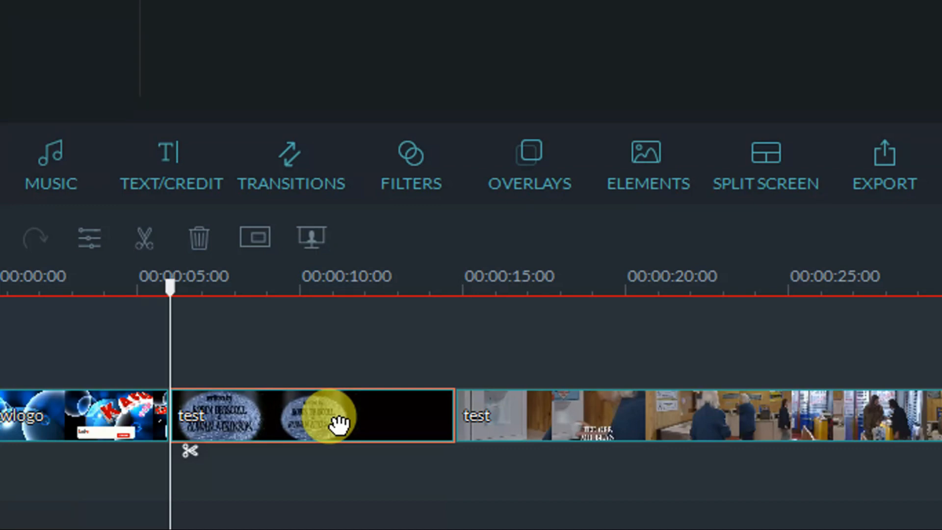
pyautogui.press('Delete')
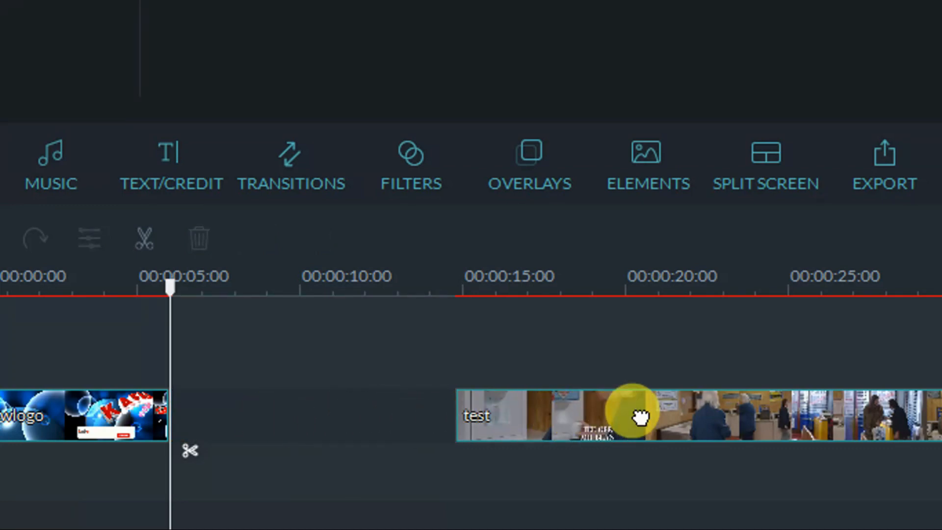
pyautogui.moveTo(640, 417); pyautogui.dragTo(358, 413)
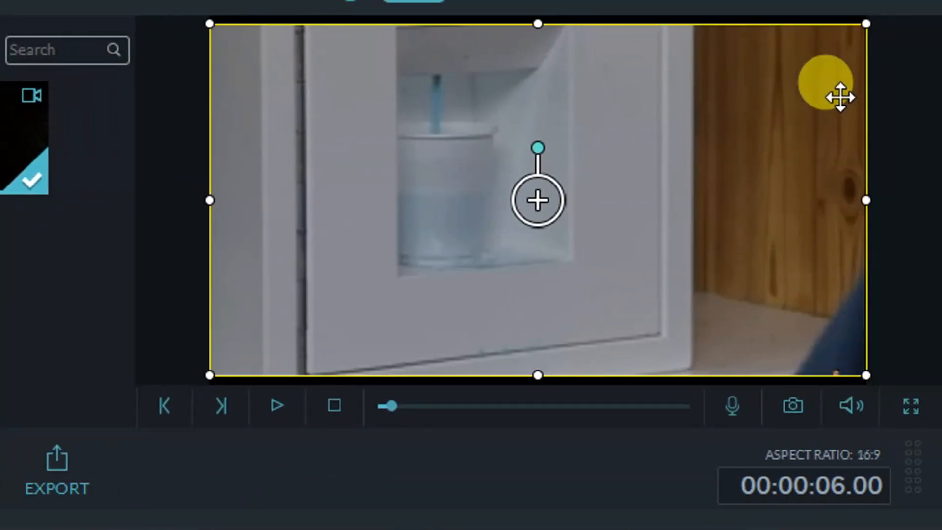
pyautogui.press('space')
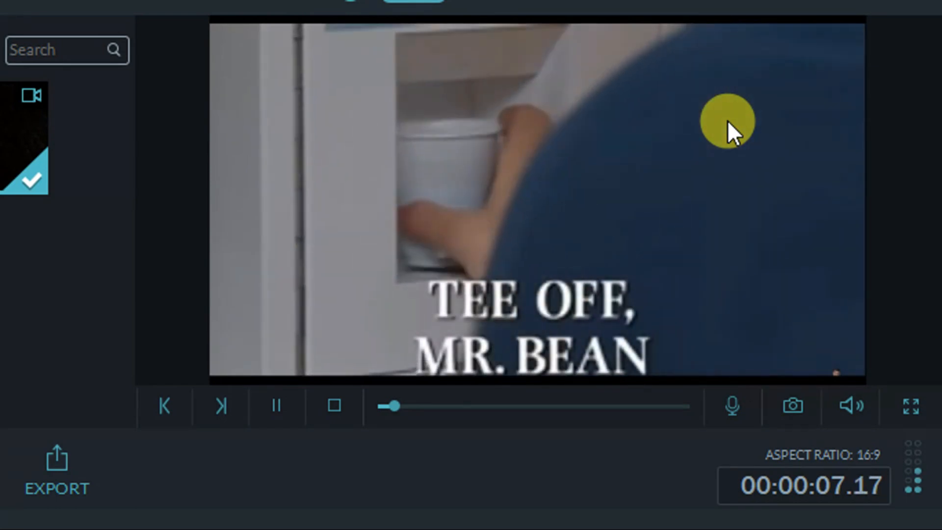
# Step: Pause and resume playback of the trimmed test clip, and turn the preview volume down to near its minimum
pyautogui.press('space')
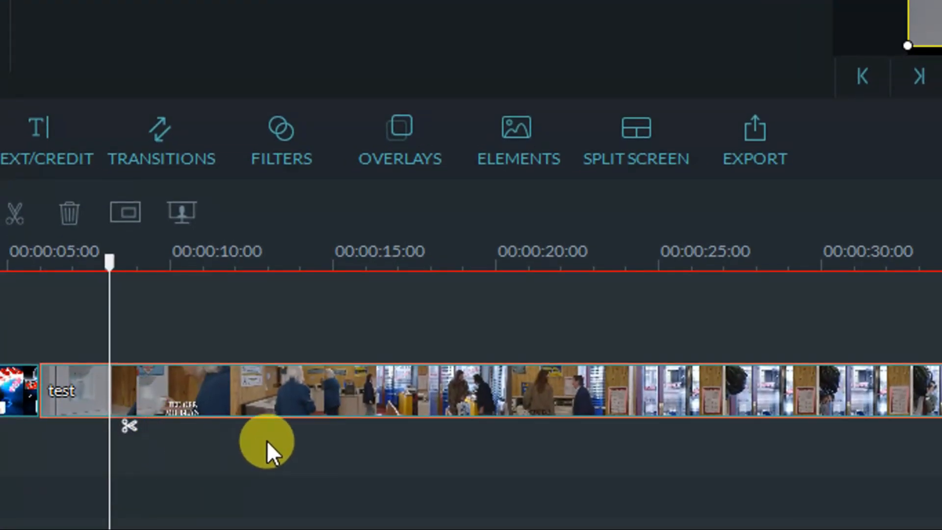
pyautogui.press('space')
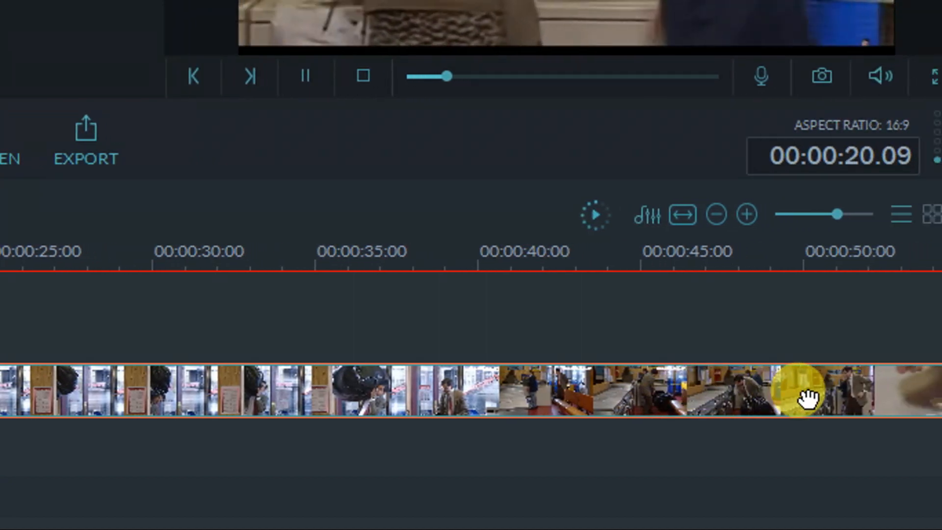
pyautogui.moveTo(849, 78)
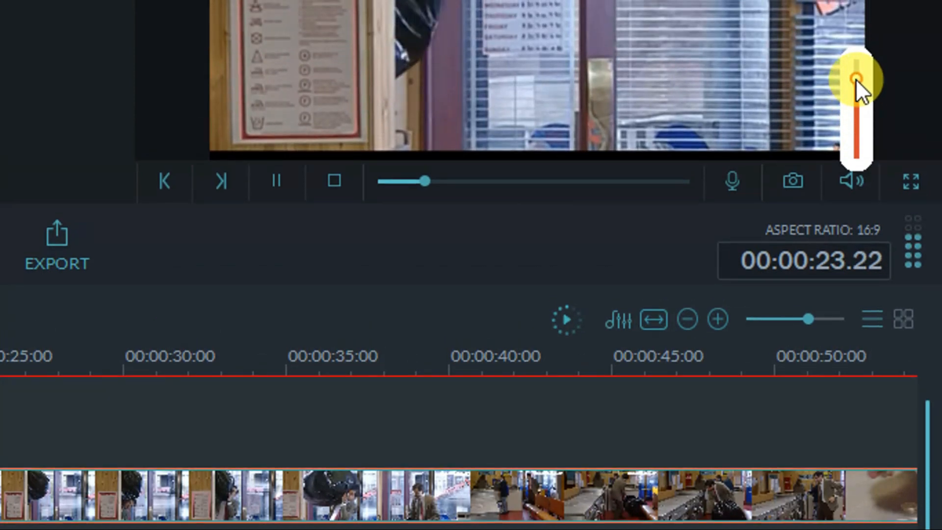
pyautogui.moveTo(855, 9); pyautogui.dragTo(856, 45)
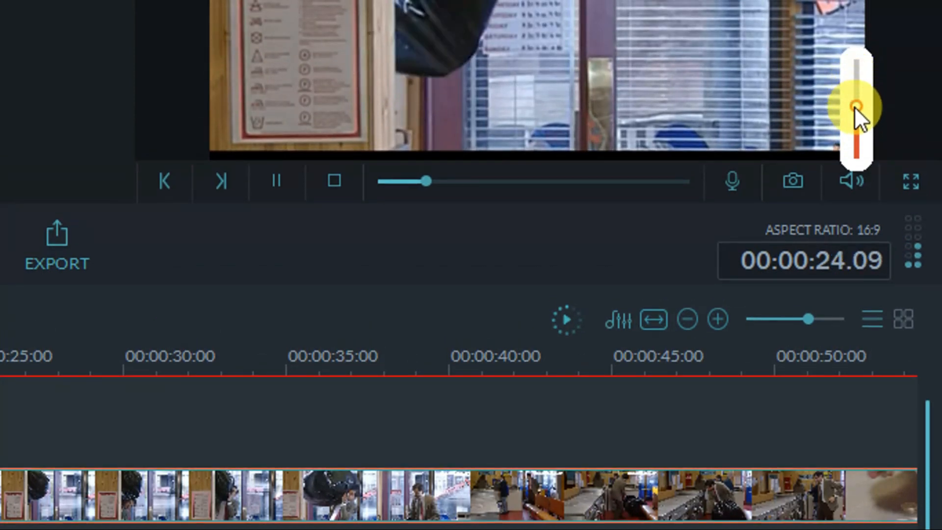
pyautogui.moveTo(855, 117); pyautogui.dragTo(855, 136)
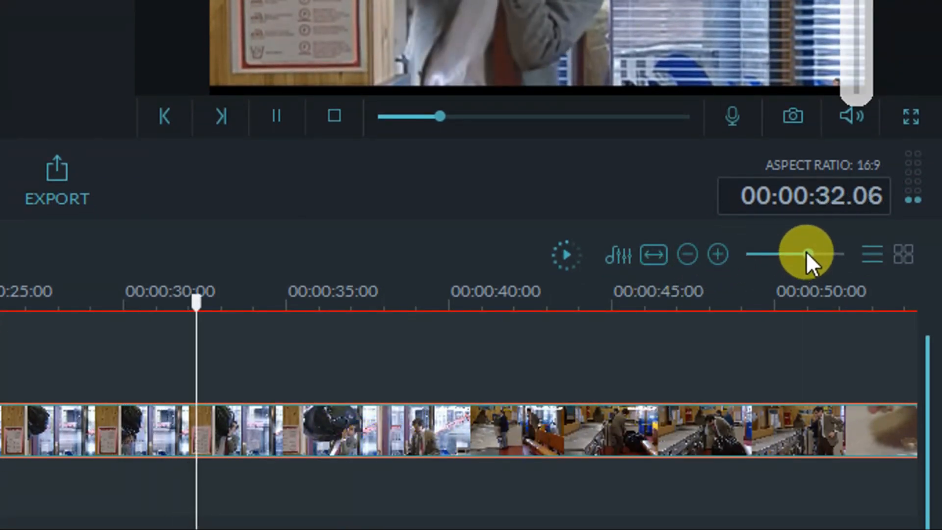
# Step: Show a longer stretch of the timeline, play the test clip's later part, and split the clip at about 1:38
pyautogui.moveTo(807, 253); pyautogui.dragTo(790, 252)
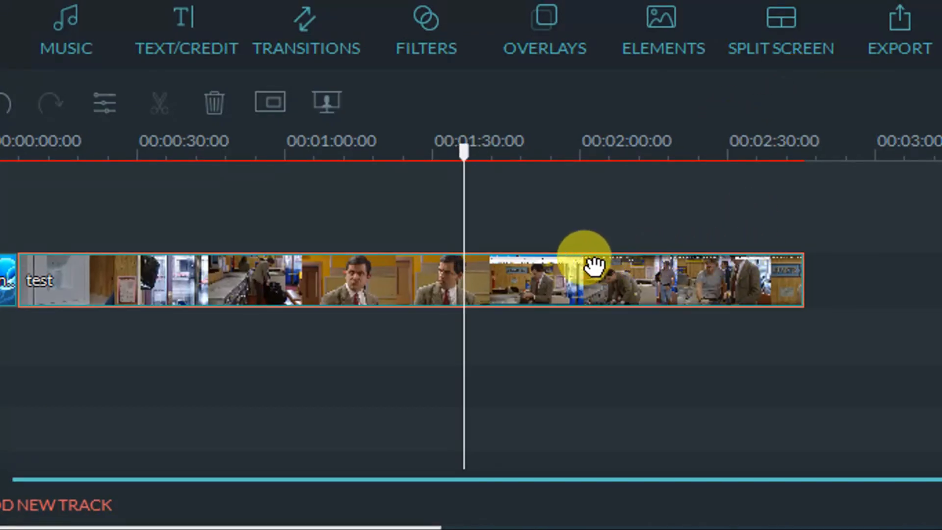
pyautogui.click(502, 285)
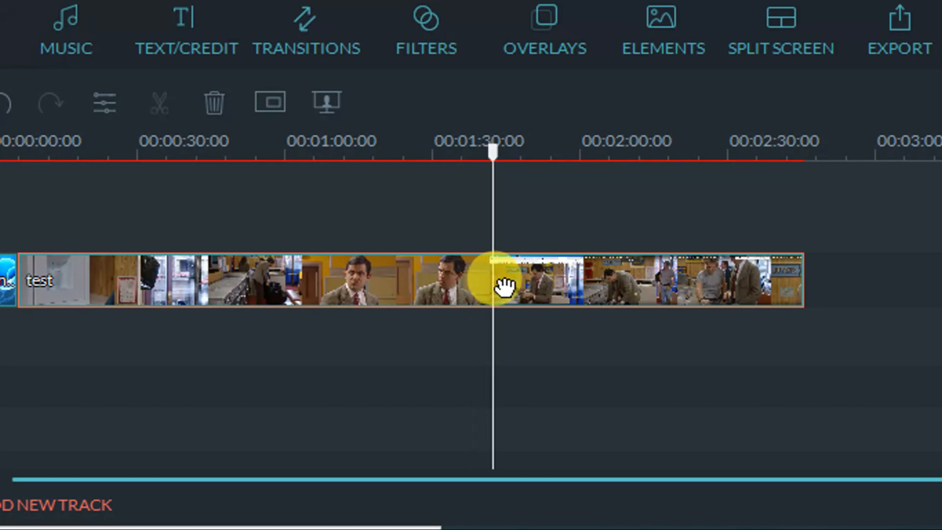
pyautogui.press('space')
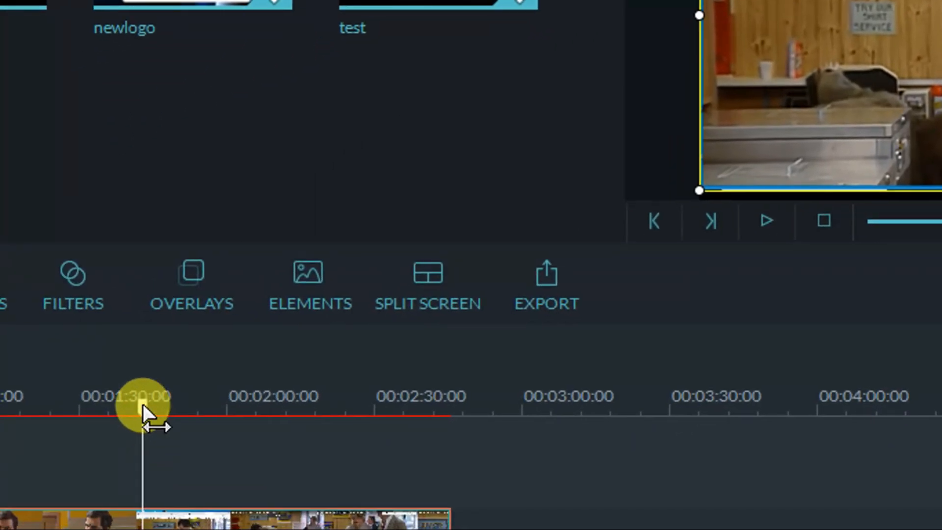
pyautogui.moveTo(143, 405); pyautogui.dragTo(145, 412)
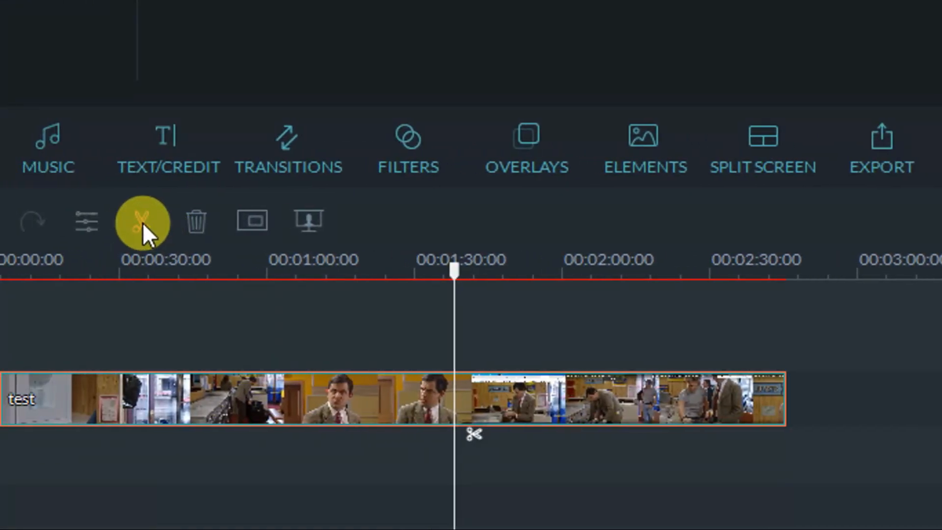
pyautogui.click(143, 223)
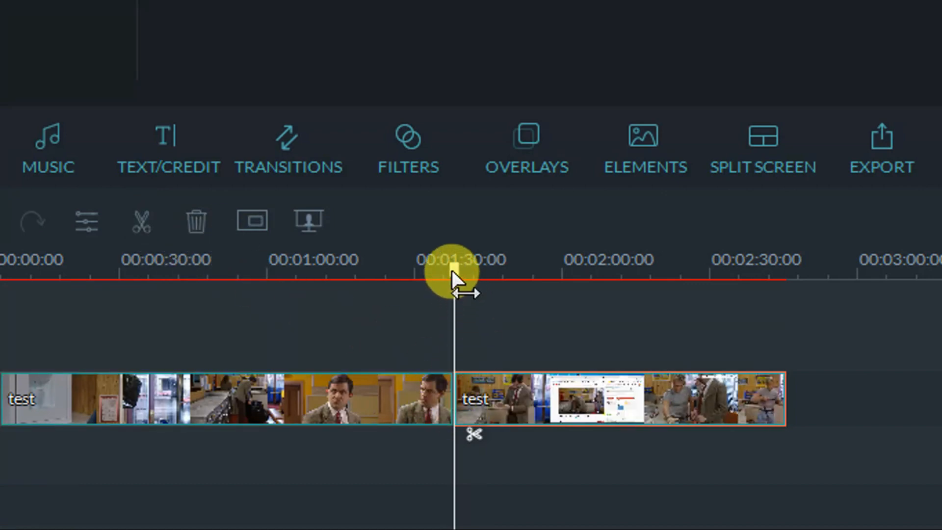
# Step: Split the second test piece at about 2:02, within the section showing a white screen
pyautogui.moveTo(452, 269); pyautogui.dragTo(553, 279)
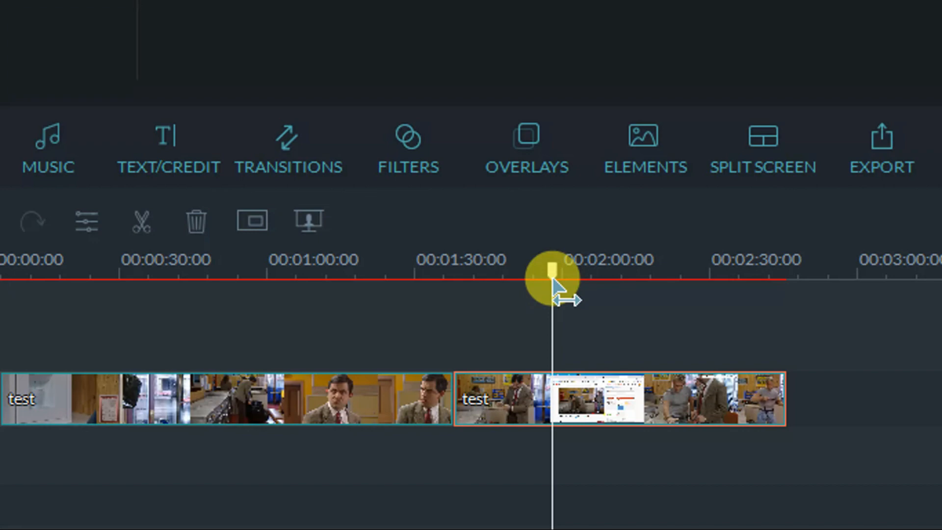
pyautogui.moveTo(552, 279); pyautogui.dragTo(572, 287)
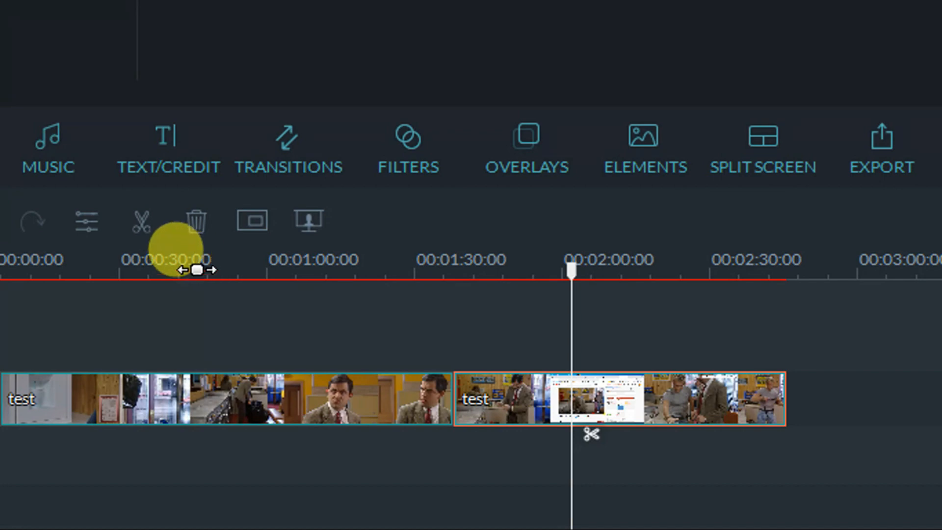
pyautogui.click(144, 227)
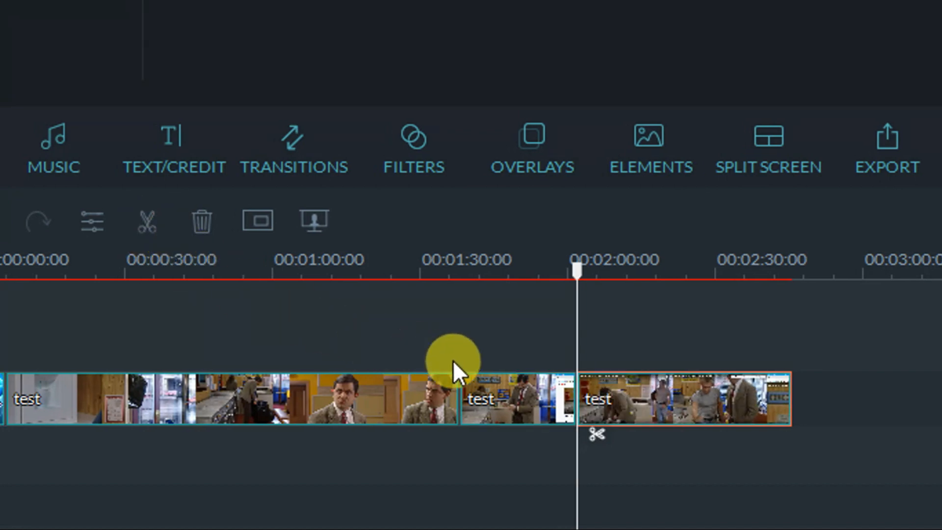
# Step: Delete the test piece between about 1:38 and 2:02 and move the remaining piece against the first one
pyautogui.doubleClick(514, 390)
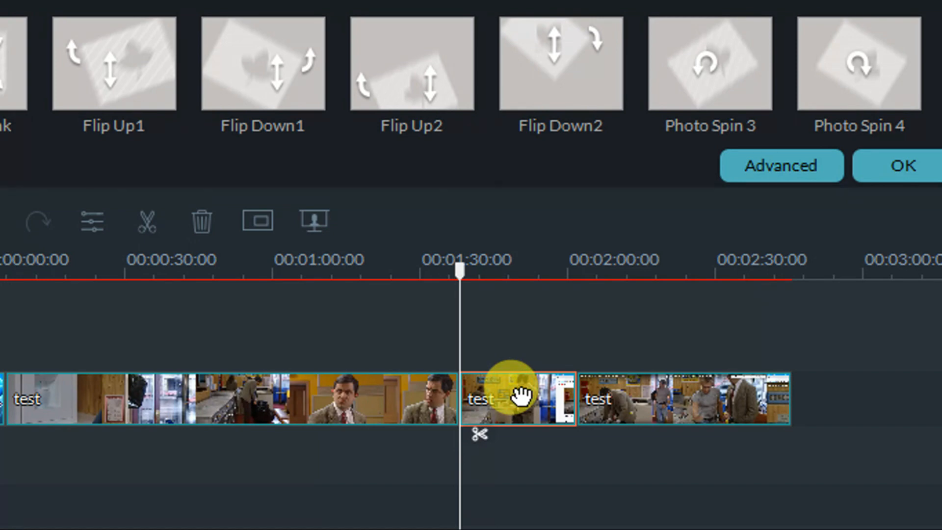
pyautogui.press('Delete')
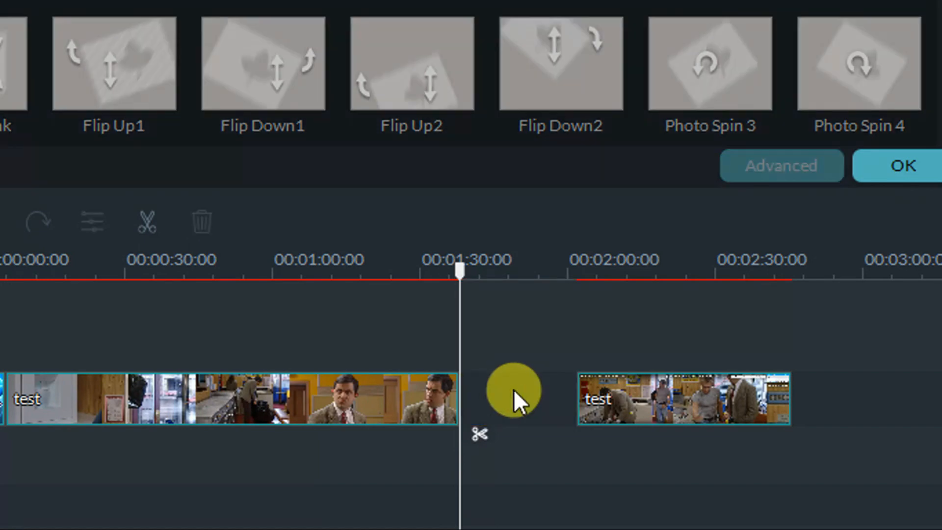
pyautogui.click(674, 399)
pyautogui.moveTo(673, 398); pyautogui.dragTo(477, 435)
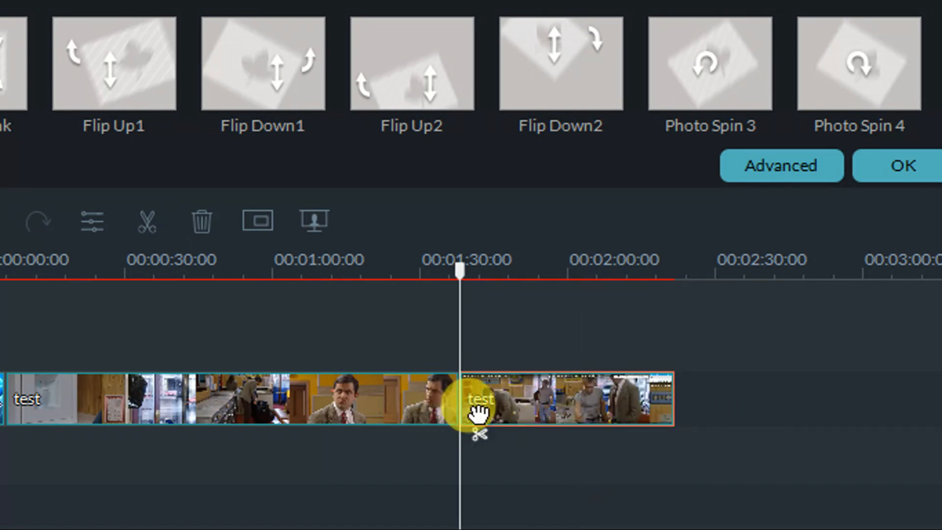
# Step: Play the start of the moved piece, then replay across the join from slightly before it
pyautogui.press('space')
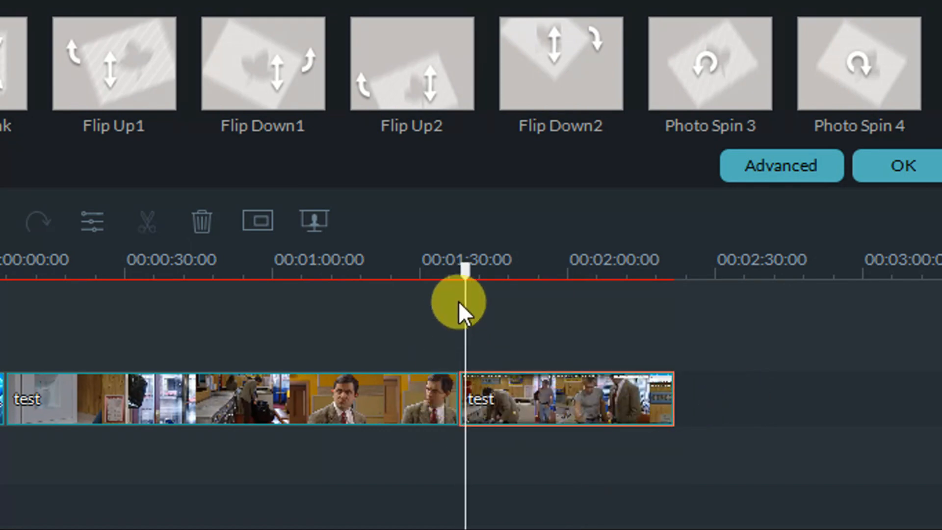
pyautogui.press('space')
pyautogui.moveTo(464, 273); pyautogui.dragTo(440, 270)
pyautogui.press('space')
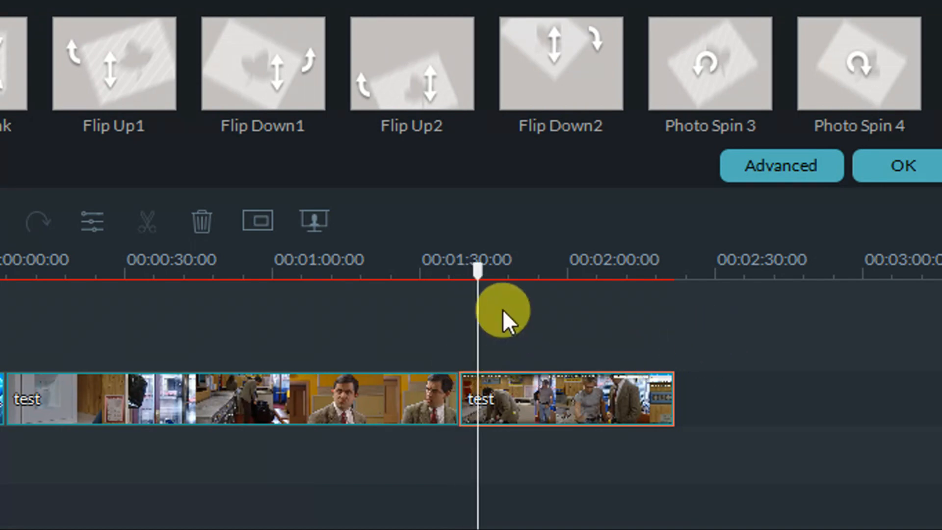
# Step: Split the last test piece at about 1:53 and again at about 1:59
pyautogui.moveTo(487, 269); pyautogui.dragTo(537, 273)
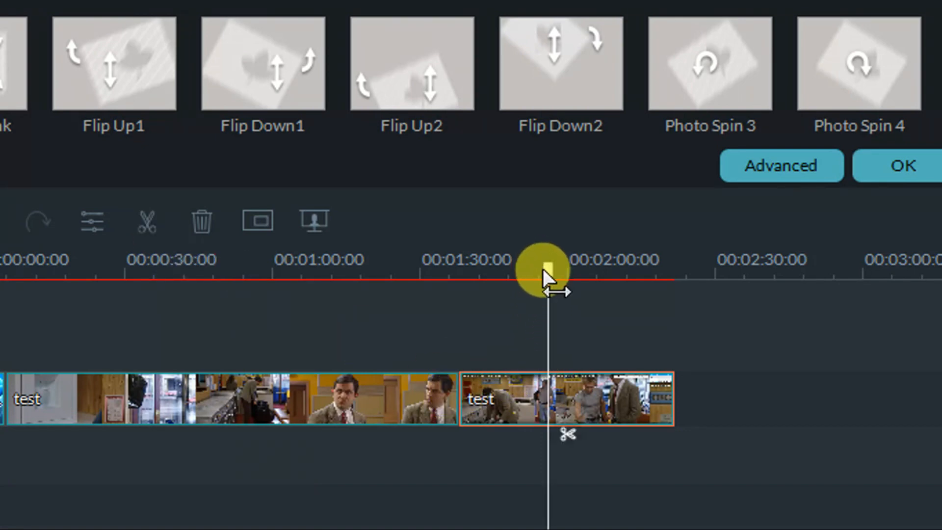
pyautogui.moveTo(545, 266); pyautogui.dragTo(533, 273)
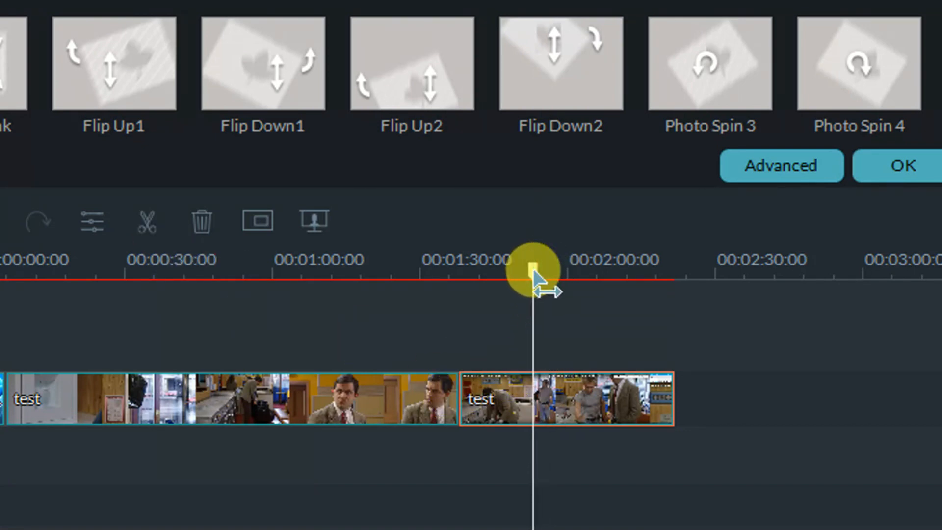
pyautogui.click(148, 219)
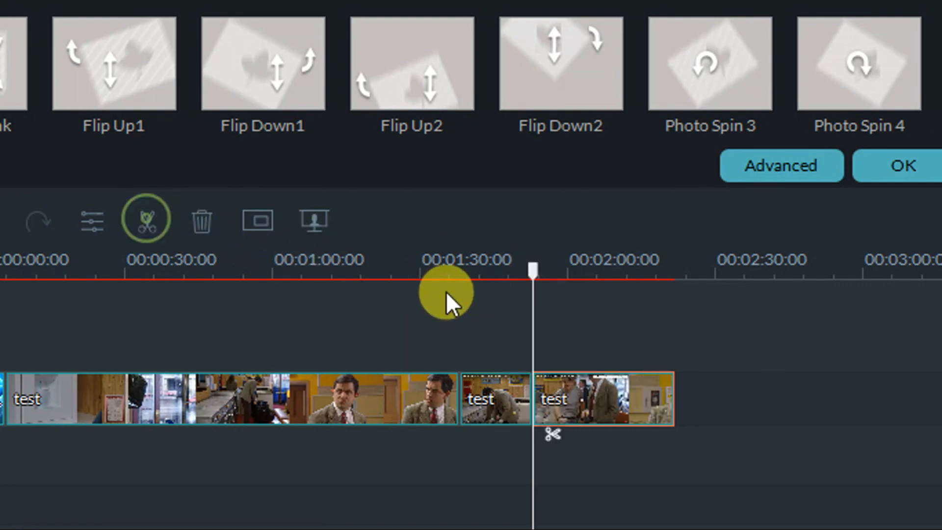
pyautogui.moveTo(531, 268); pyautogui.dragTo(561, 270)
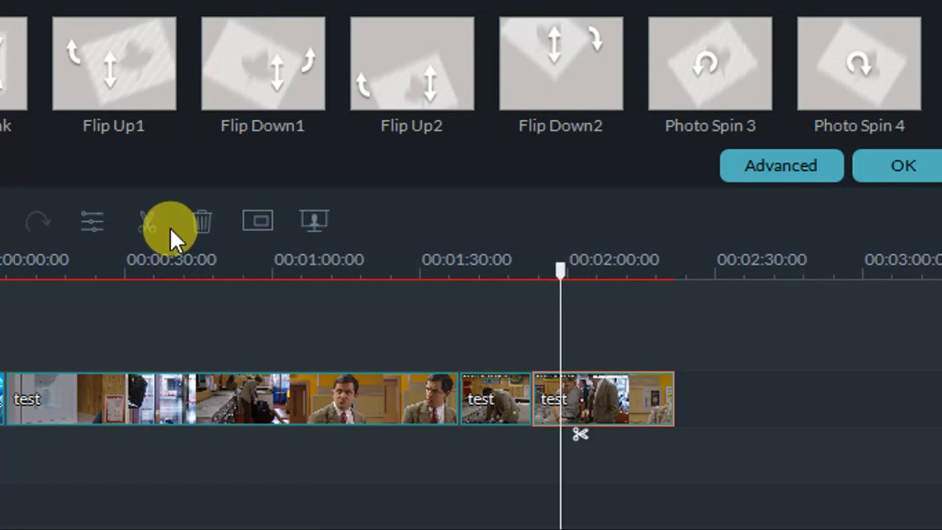
pyautogui.click(147, 221)
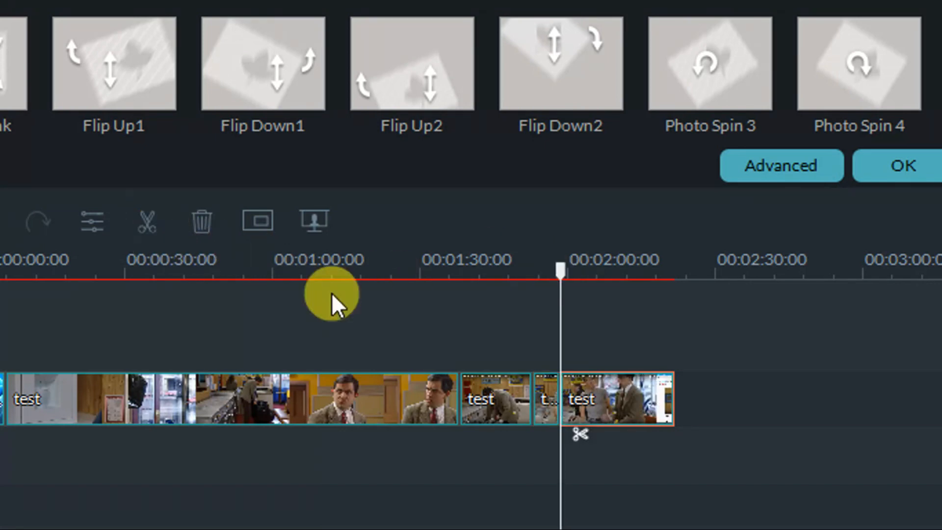
# Step: Delete the short test piece between the two newest cuts and close the gap with the piece that follows
pyautogui.click(539, 396)
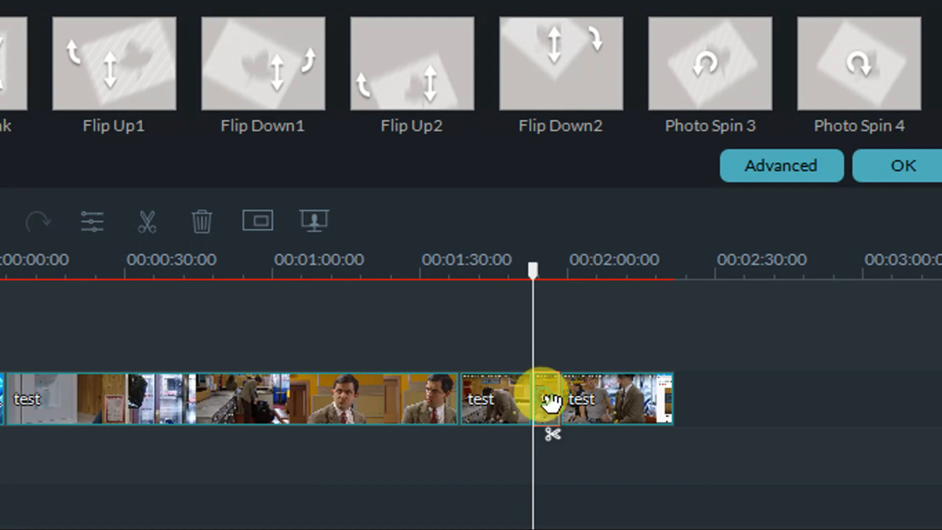
pyautogui.press('Delete')
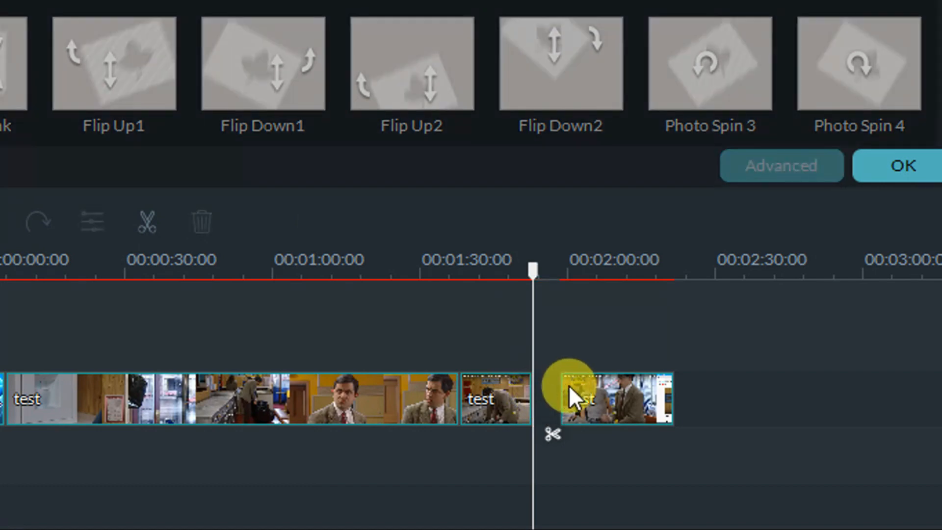
pyautogui.moveTo(594, 392); pyautogui.dragTo(565, 394)
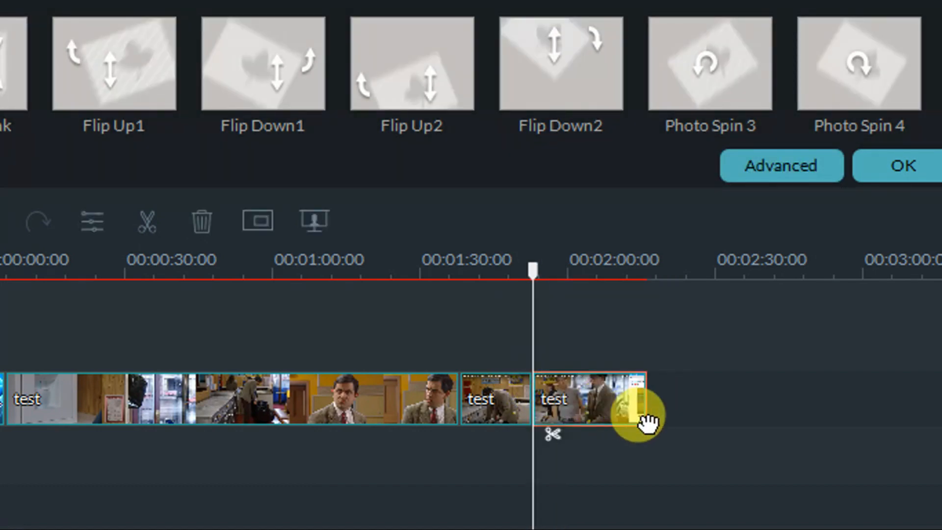
# Step: Split the last test piece at 00:02:08.24 and delete the short tail after the cut
pyautogui.moveTo(535, 267); pyautogui.dragTo(612, 289)
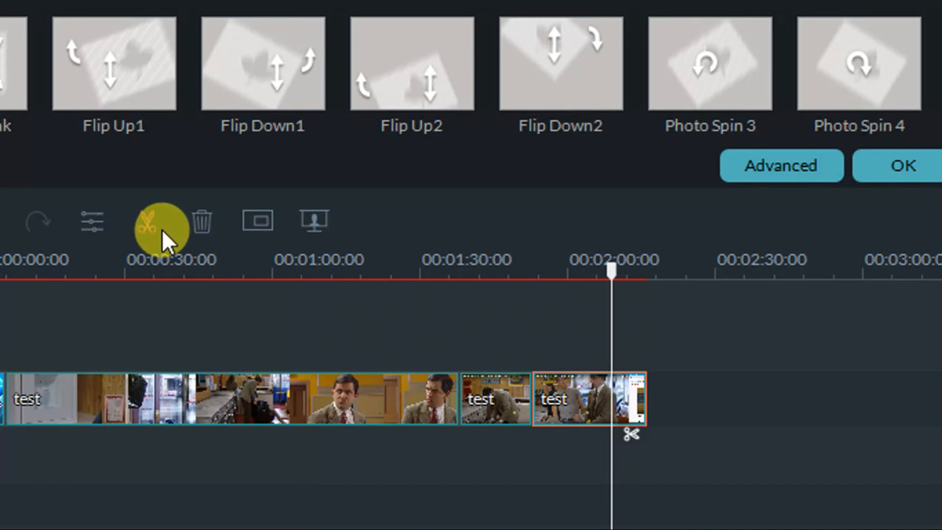
pyautogui.click(149, 224)
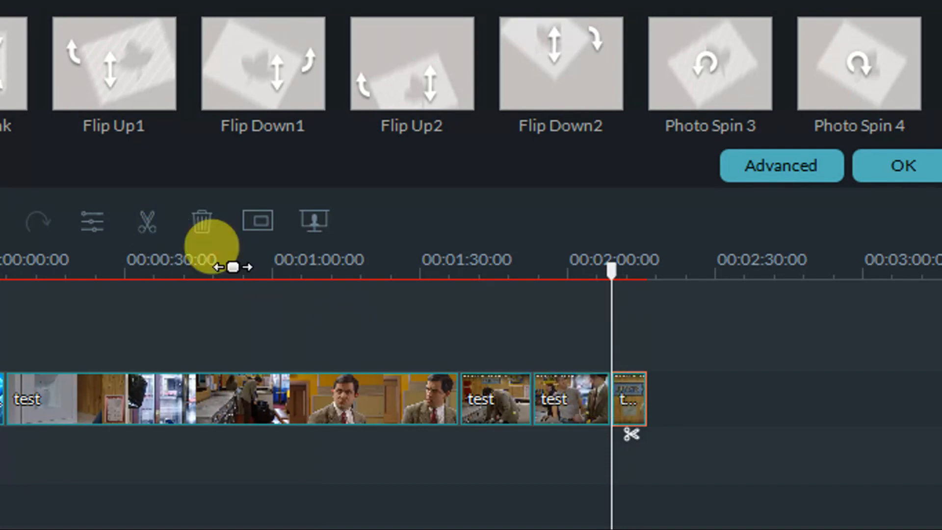
pyautogui.click(200, 221)
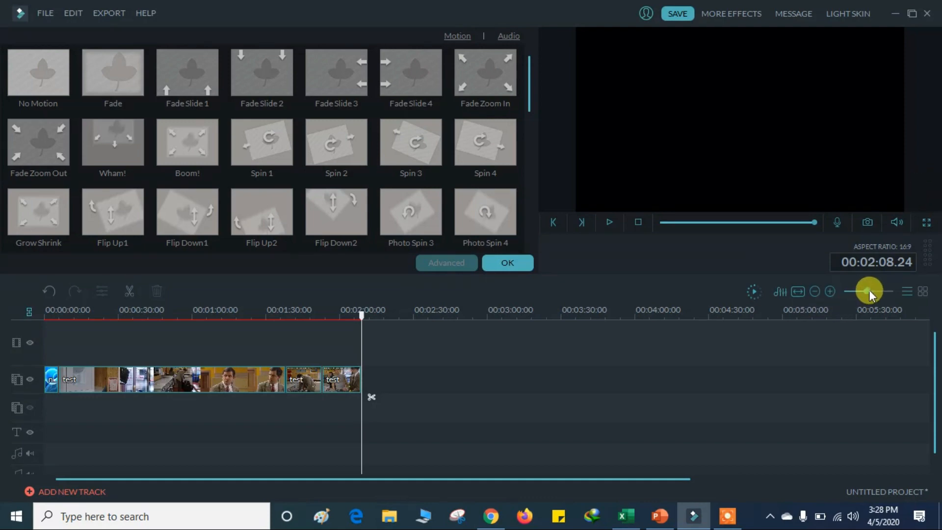
# Step: Enlarge the timeline scale and play the edited video for a few seconds from about 1:25
pyautogui.moveTo(870, 290); pyautogui.dragTo(873, 290)
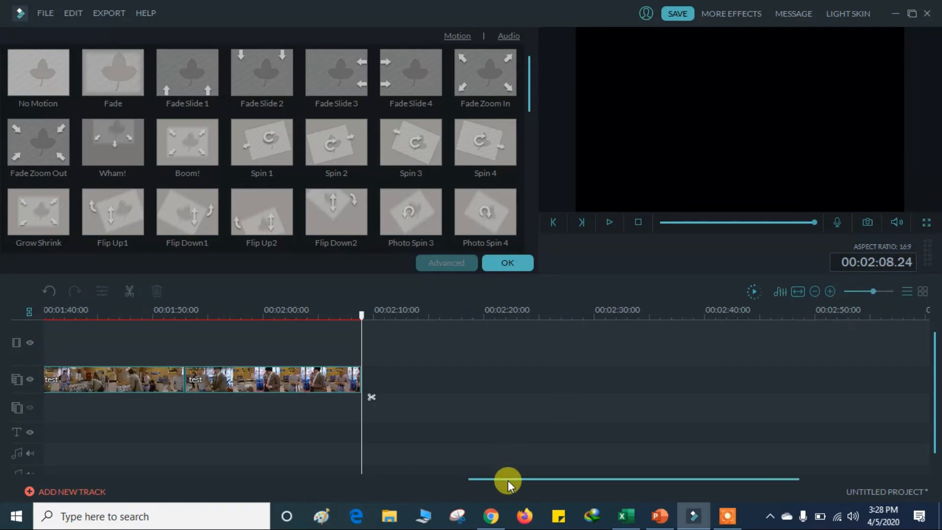
pyautogui.moveTo(508, 481); pyautogui.dragTo(1, 484)
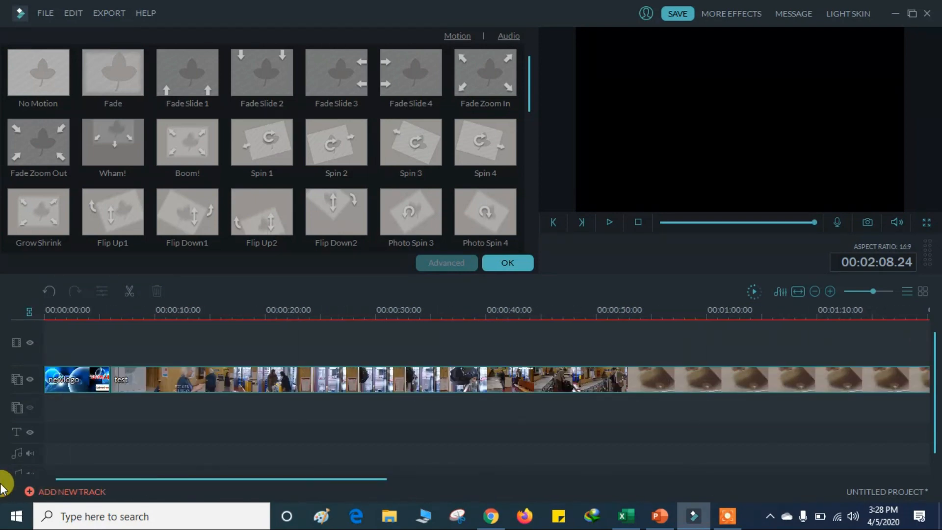
pyautogui.click(761, 222)
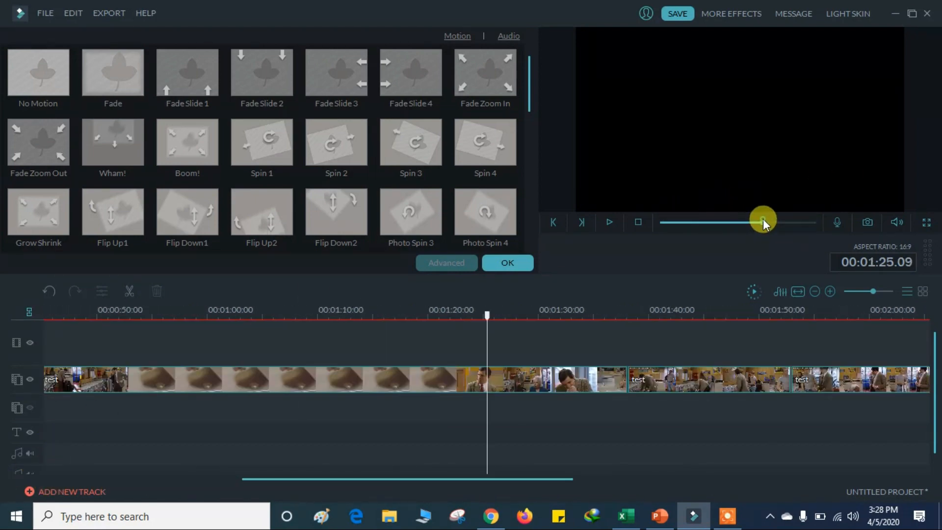
pyautogui.press('space')
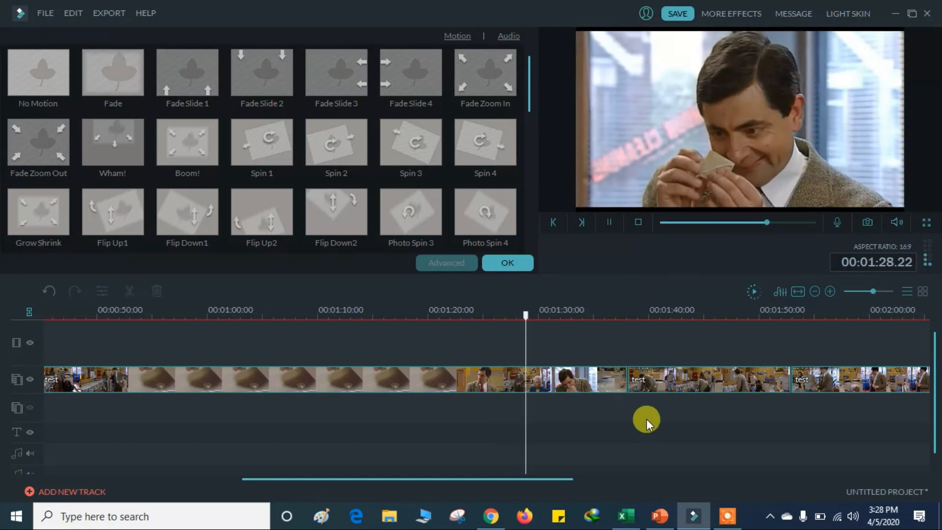
pyautogui.press('space')
# Step: Append the endtitlevideo clip directly after the last test piece on the video track
pyautogui.moveTo(395, 478); pyautogui.dragTo(720, 459)
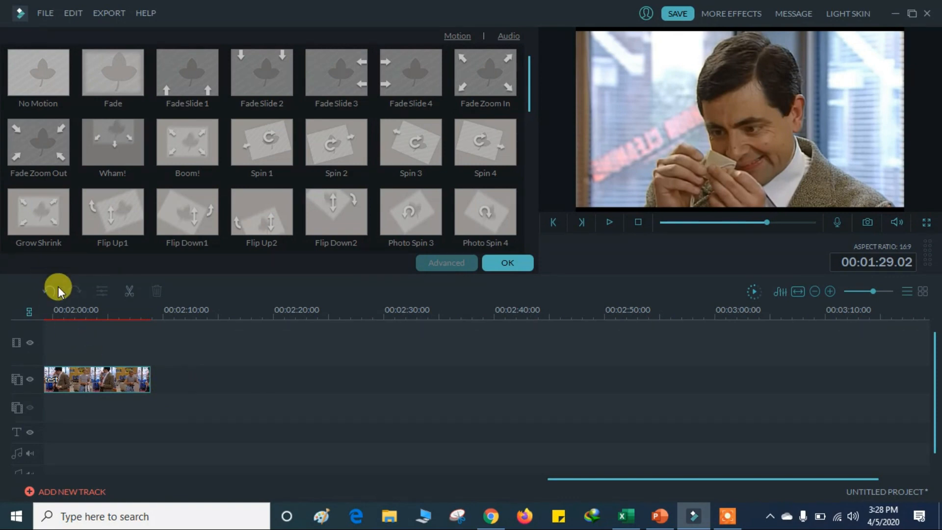
pyautogui.click(531, 263)
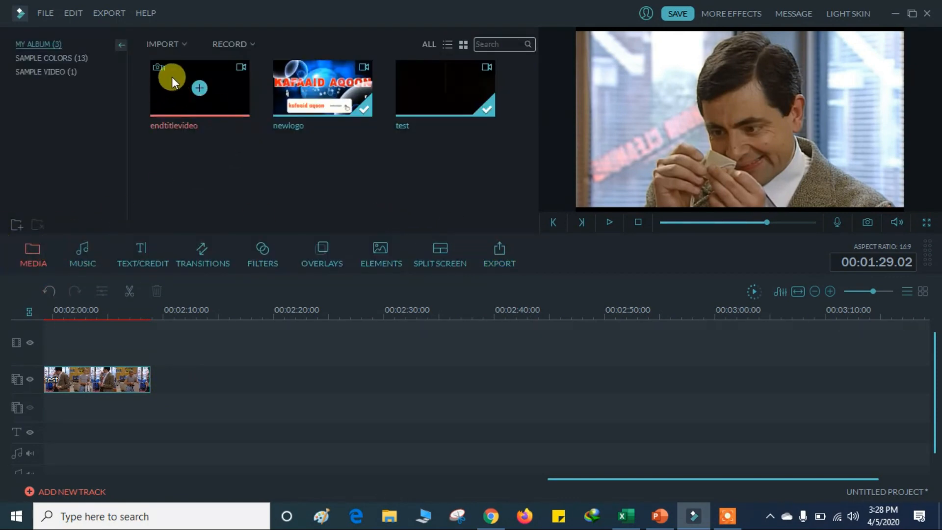
pyautogui.click(211, 85)
pyautogui.moveTo(231, 96); pyautogui.dragTo(152, 379)
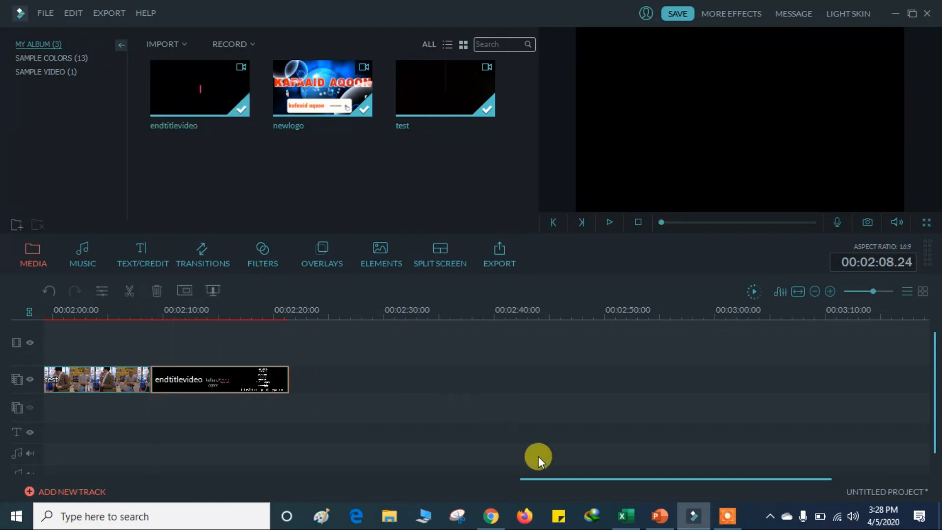
pyautogui.moveTo(546, 478); pyautogui.dragTo(437, 487)
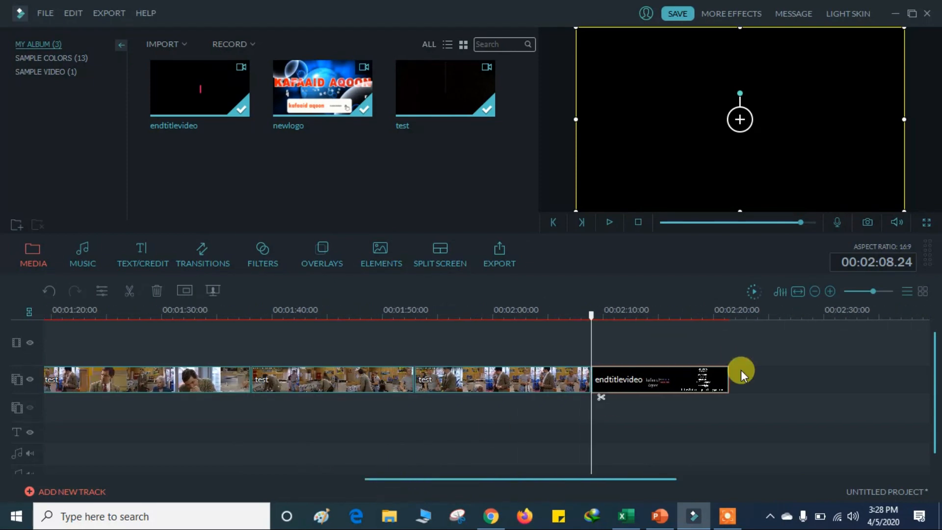
pyautogui.press('space')
pyautogui.click(664, 385)
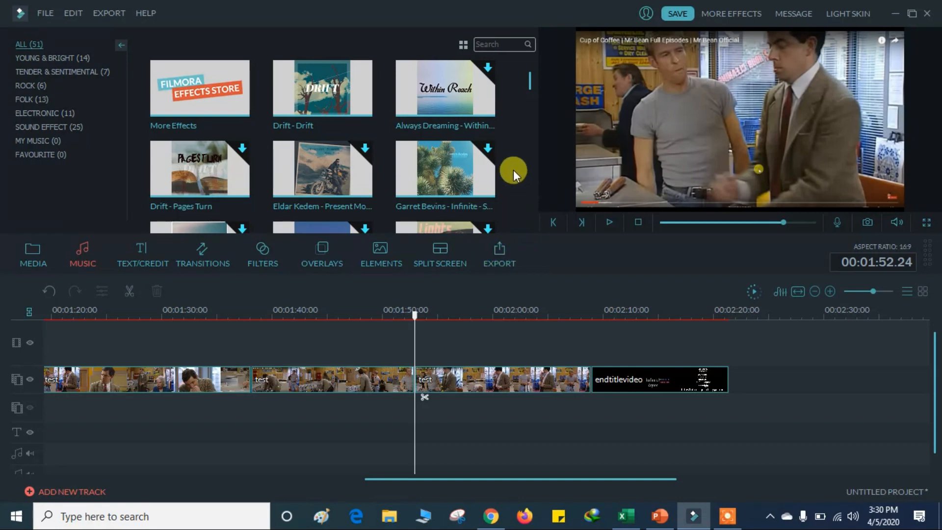
# Step: Reduce the timeline scale and play the edited video from the start for about eight seconds
pyautogui.moveTo(488, 474); pyautogui.dragTo(427, 483)
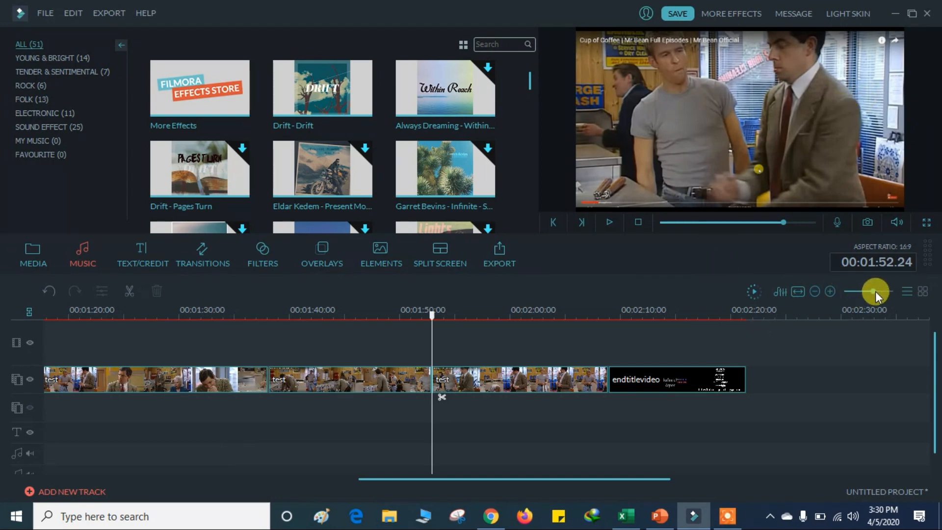
pyautogui.moveTo(876, 293); pyautogui.dragTo(864, 291)
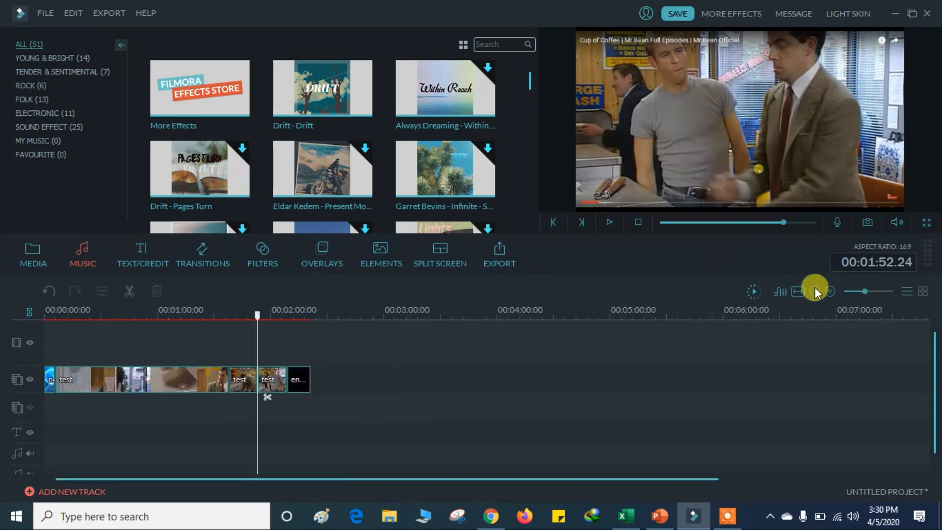
pyautogui.moveTo(252, 315); pyautogui.dragTo(27, 334)
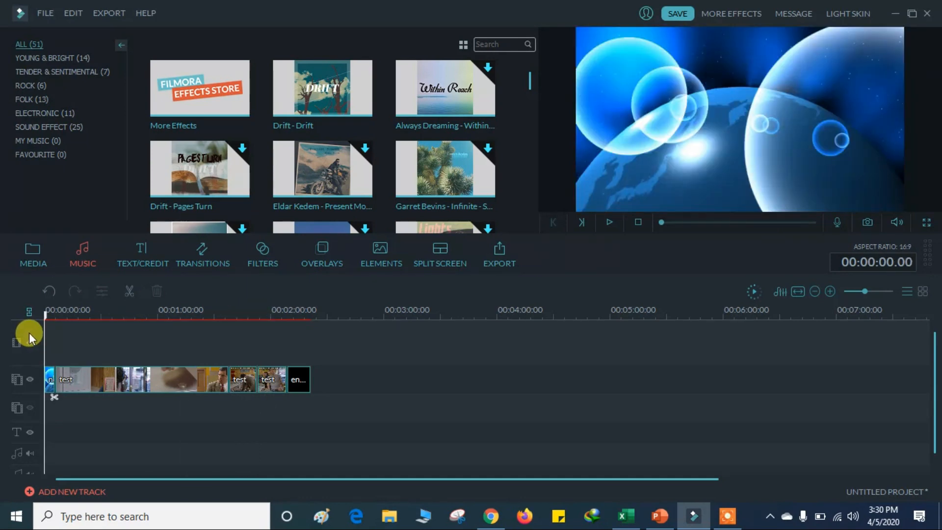
pyautogui.press('space')
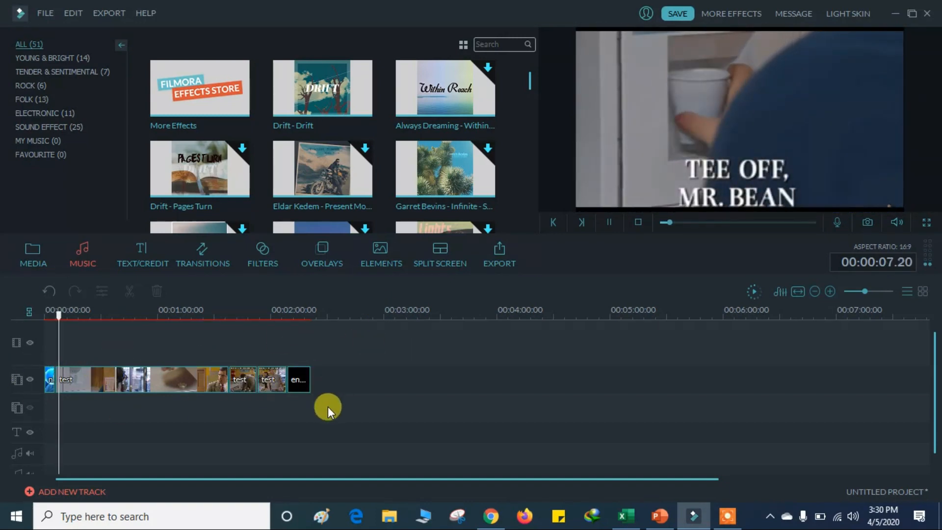
pyautogui.press('space')
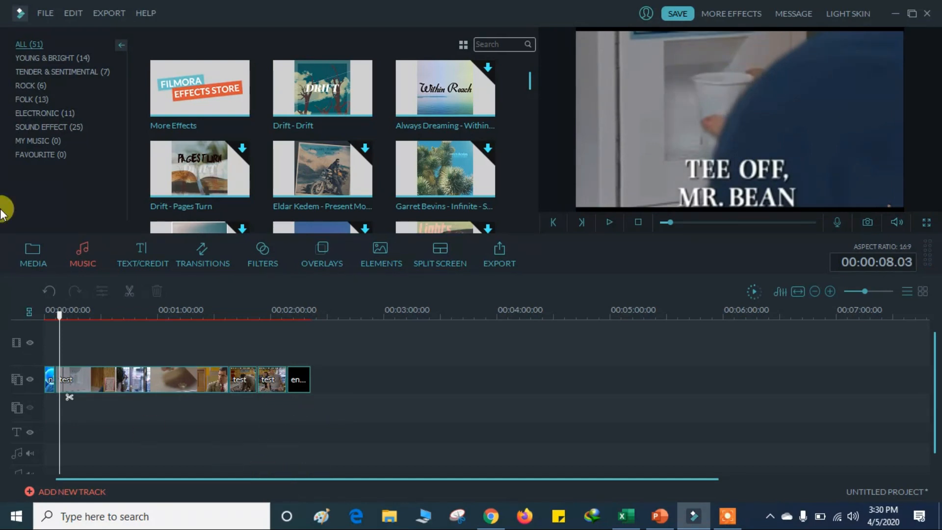
# Step: Preview the Opener 2 title and insert it at the start of the timeline
pyautogui.click(136, 257)
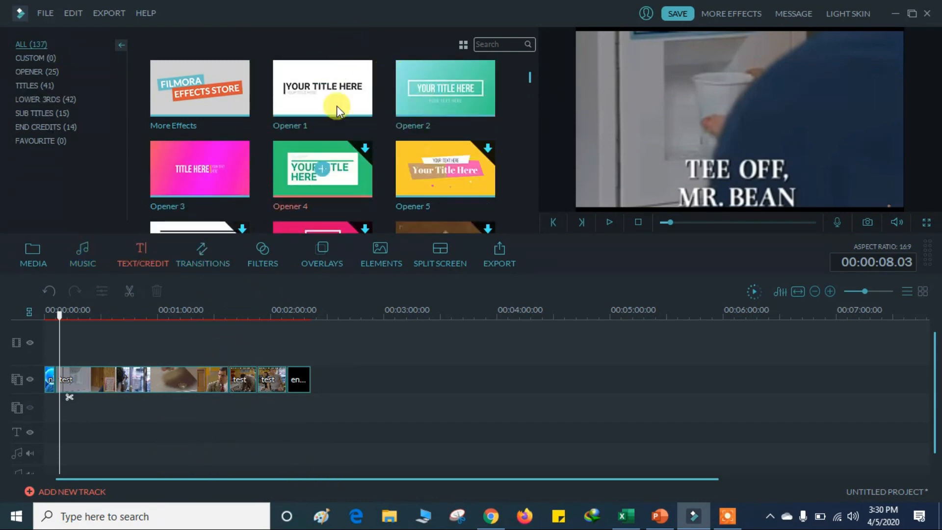
pyautogui.click(418, 91)
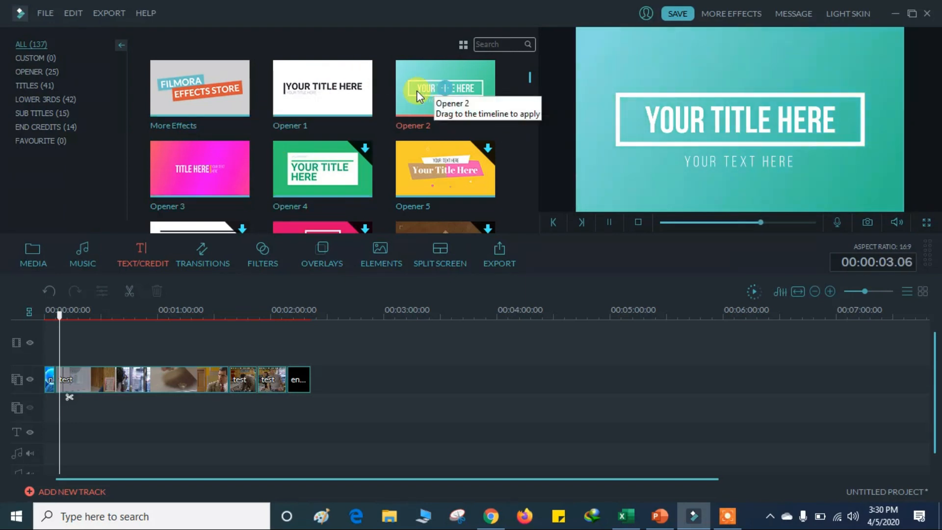
pyautogui.moveTo(417, 90); pyautogui.dragTo(90, 374)
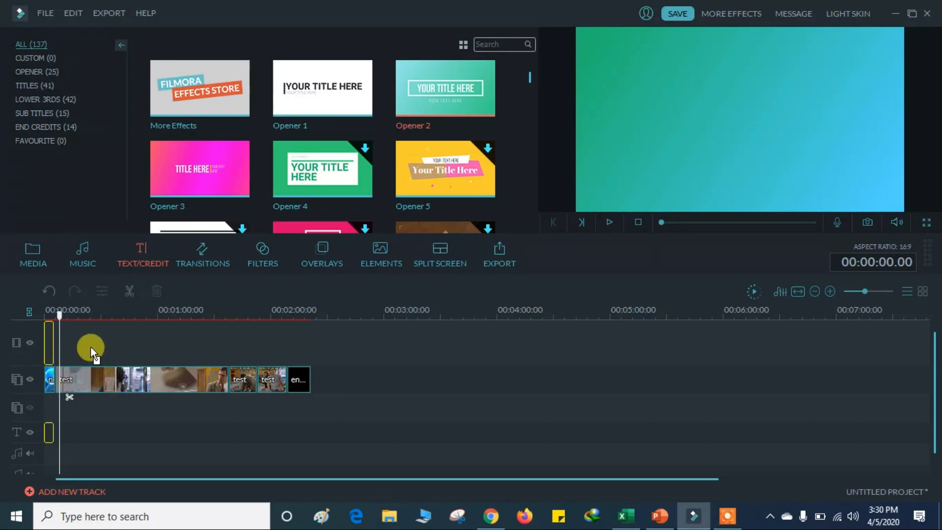
pyautogui.moveTo(90, 349); pyautogui.dragTo(172, 450)
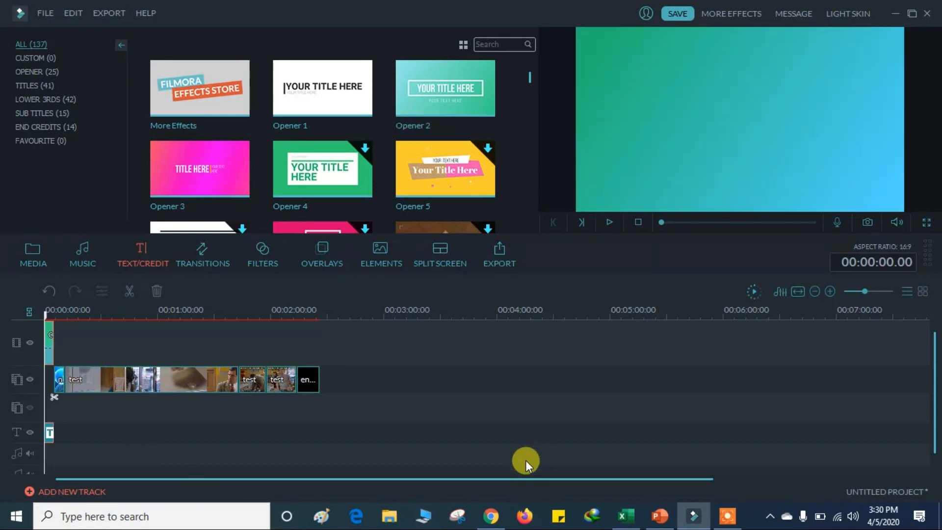
# Step: Open the Opener 2 title for editing and replace its main title with "kafaaid aqoon"
pyautogui.doubleClick(48, 432)
pyautogui.moveTo(860, 294); pyautogui.dragTo(873, 291)
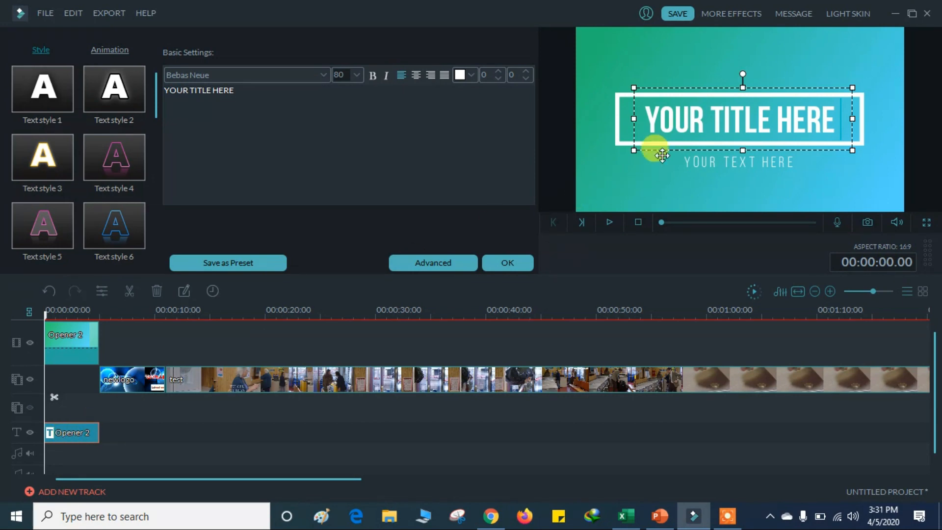
pyautogui.doubleClick(732, 130)
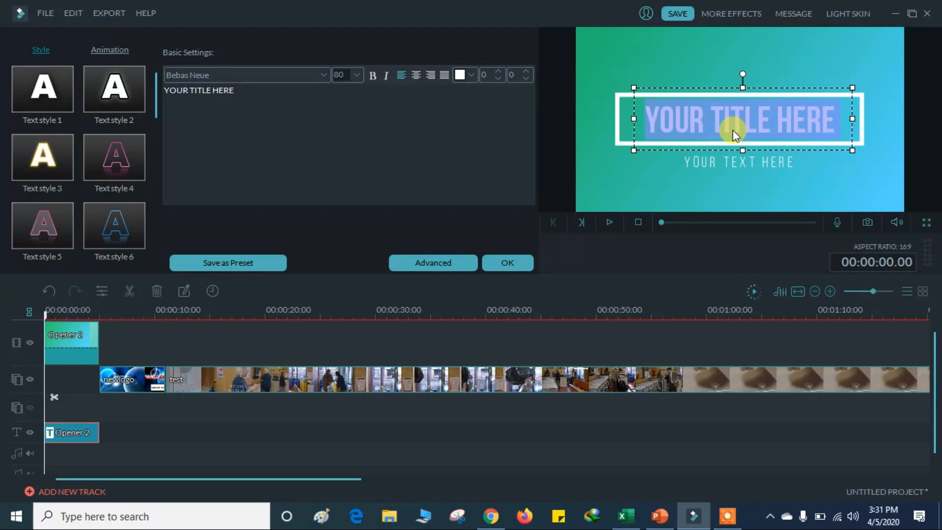
pyautogui.write('kaaa')
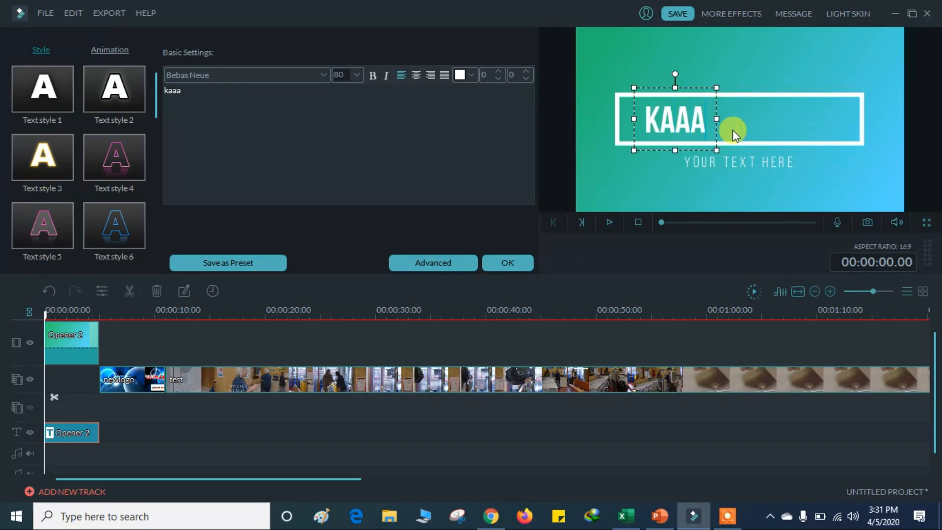
pyautogui.press('BackSpace')
pyautogui.press('BackSpace')
pyautogui.write('faaid aqoon')
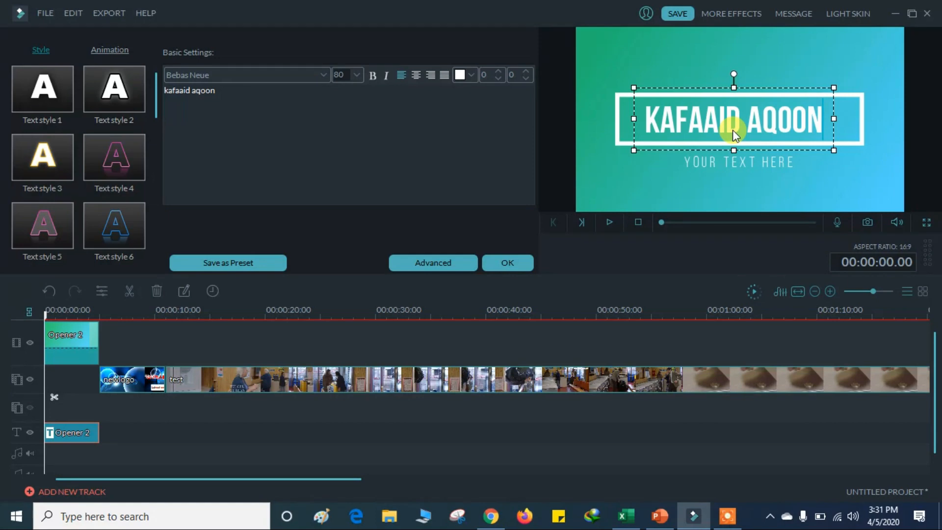
# Step: Replace the placeholder line below the opener's main title with "fadlan subscribe"
pyautogui.click(729, 163)
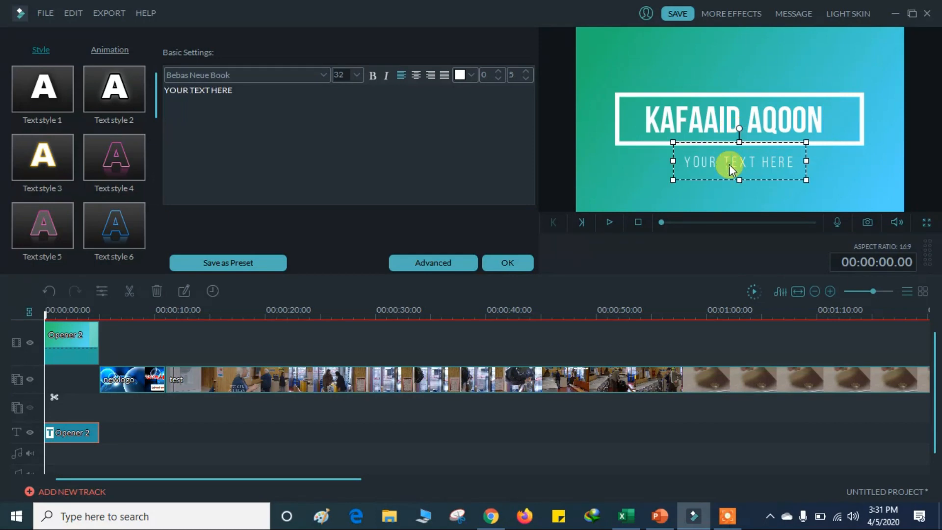
pyautogui.doubleClick(728, 164)
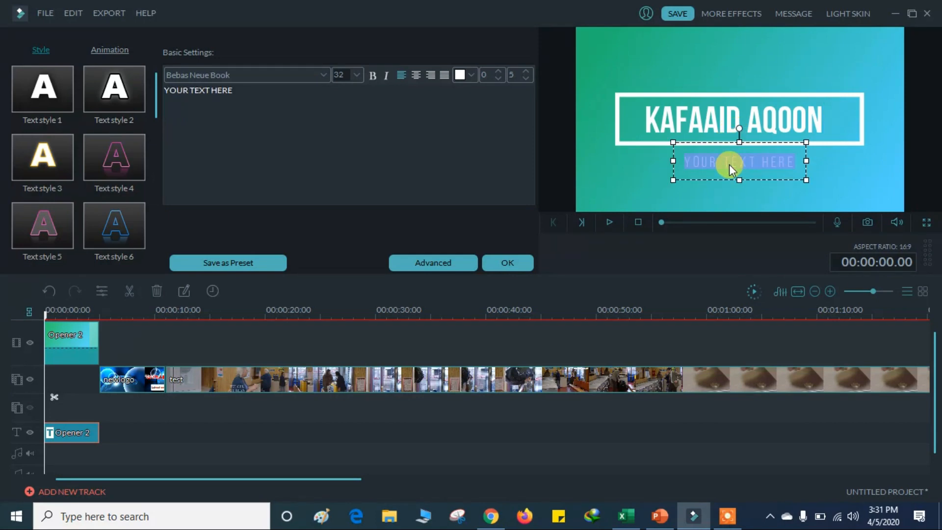
pyautogui.write('subscri')
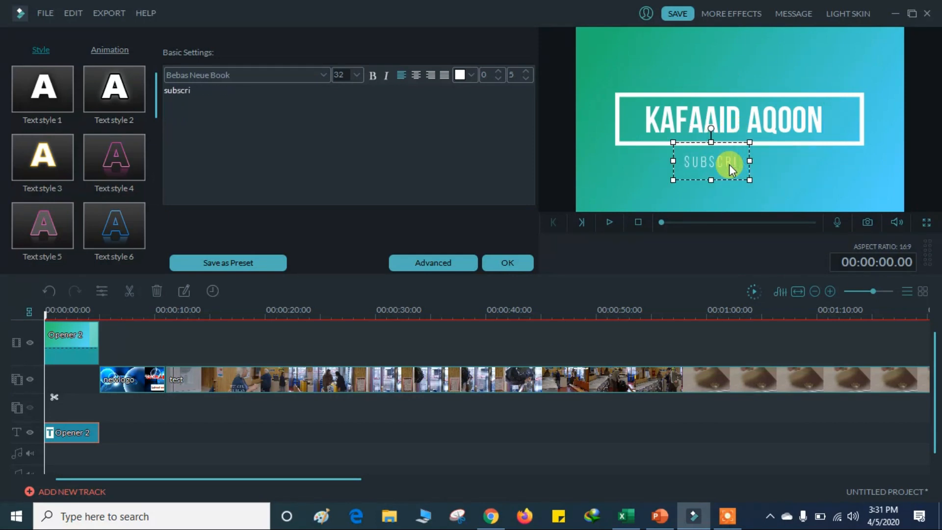
pyautogui.write('be')
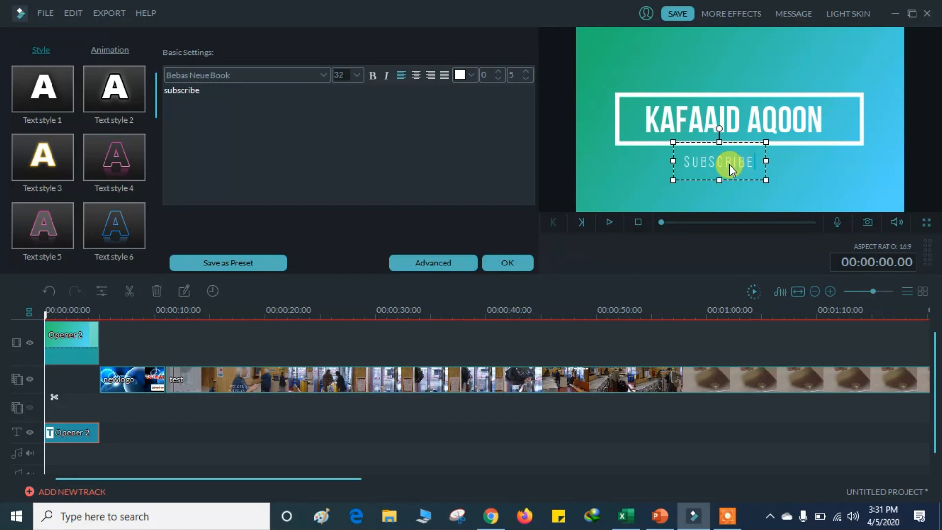
pyautogui.press('Return')
pyautogui.press('BackSpace')
pyautogui.press('BackSpace')
pyautogui.press('BackSpace')
pyautogui.press('BackSpace')
pyautogui.press('BackSpace')
pyautogui.press('BackSpace')
pyautogui.press('BackSpace')
pyautogui.press('BackSpace')
pyautogui.press('BackSpace')
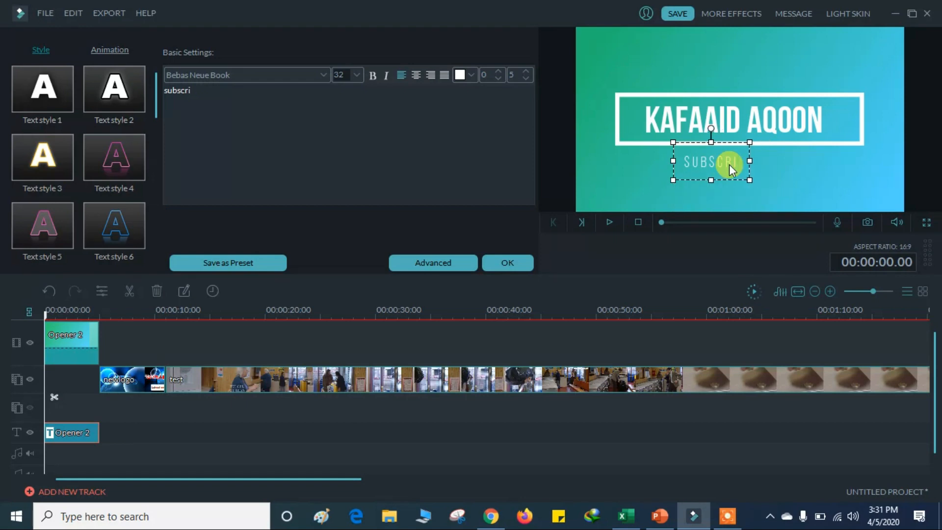
pyautogui.press('BackSpace')
pyautogui.write('fadl')
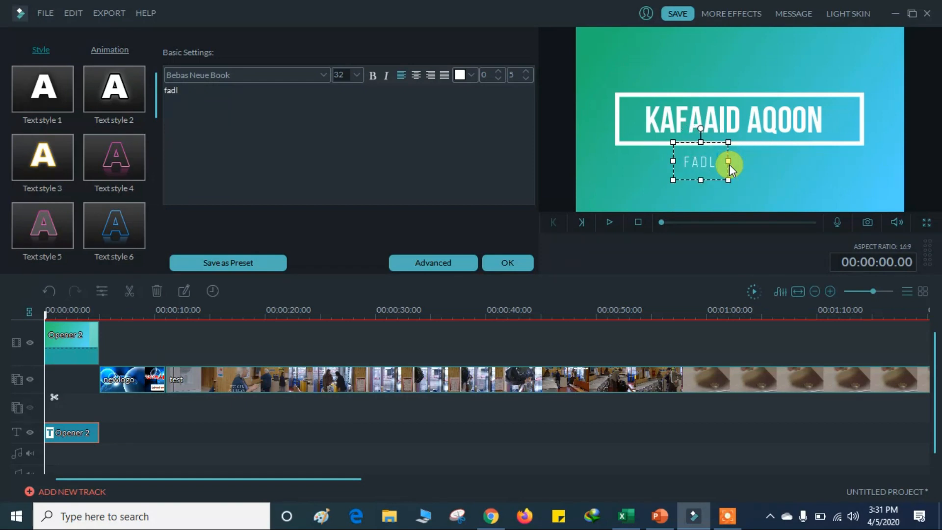
pyautogui.write('an subsceib')
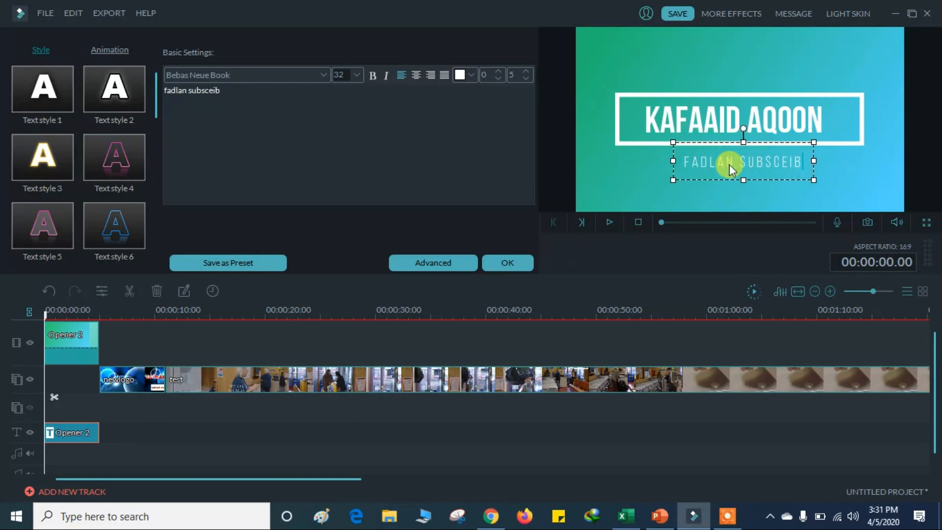
pyautogui.press('BackSpace')
pyautogui.press('BackSpace')
pyautogui.press('BackSpace')
pyautogui.write('ribe')
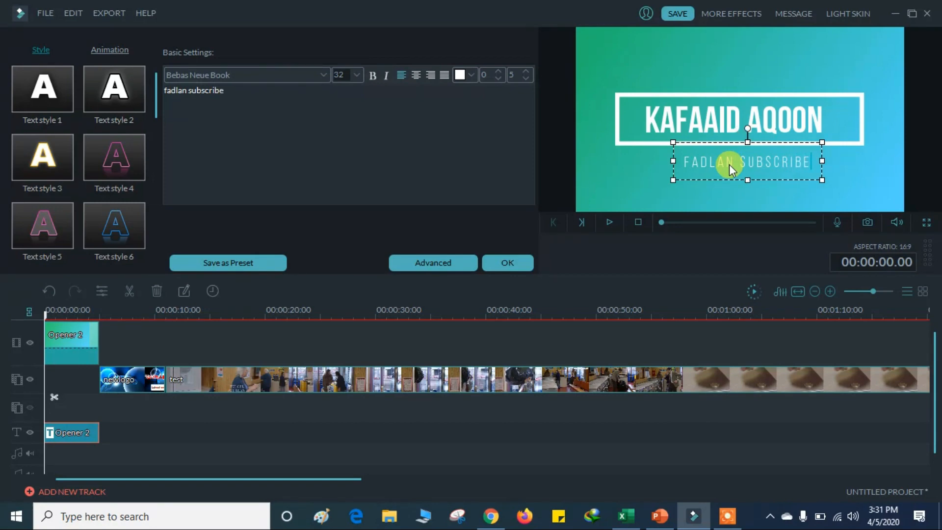
# Step: Leave text editing and play the opener for about three seconds to check the edited title
pyautogui.click(334, 418)
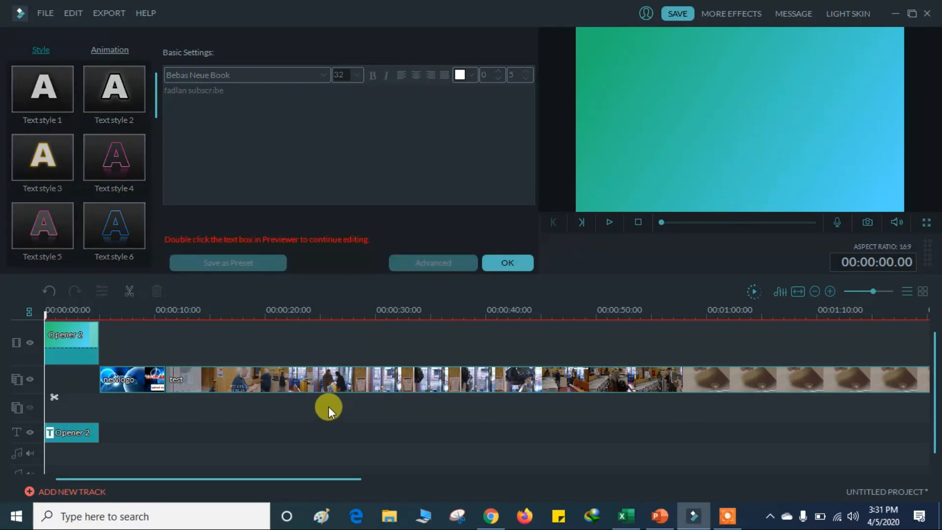
pyautogui.press('space')
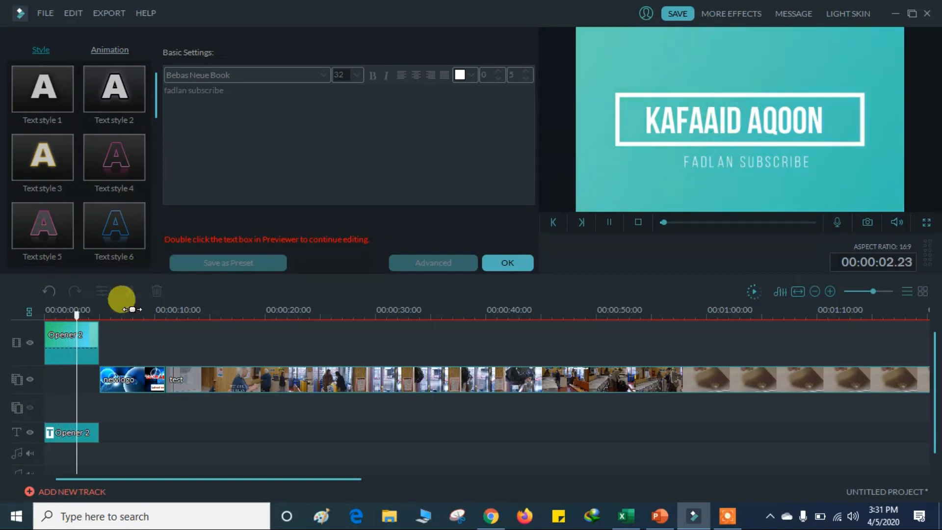
pyautogui.press('space')
pyautogui.click(71, 338)
pyautogui.click(163, 338)
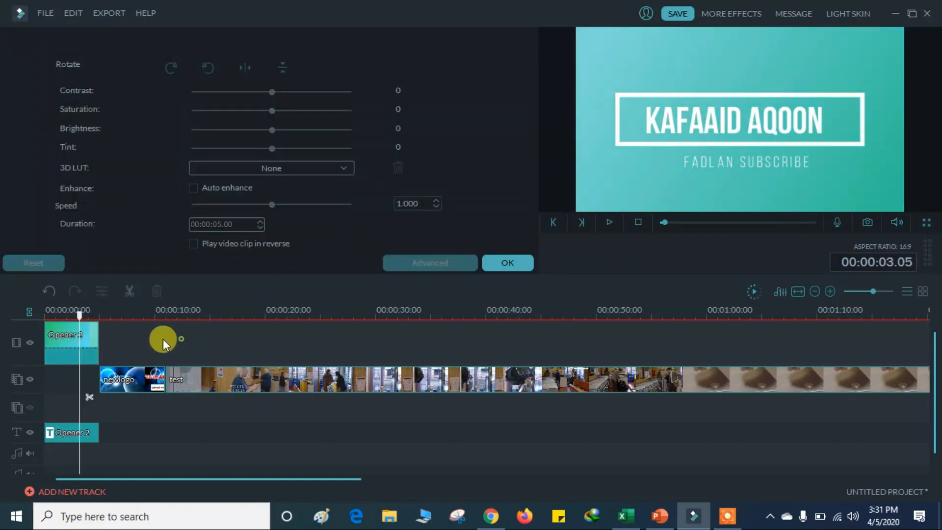
pyautogui.click(55, 339)
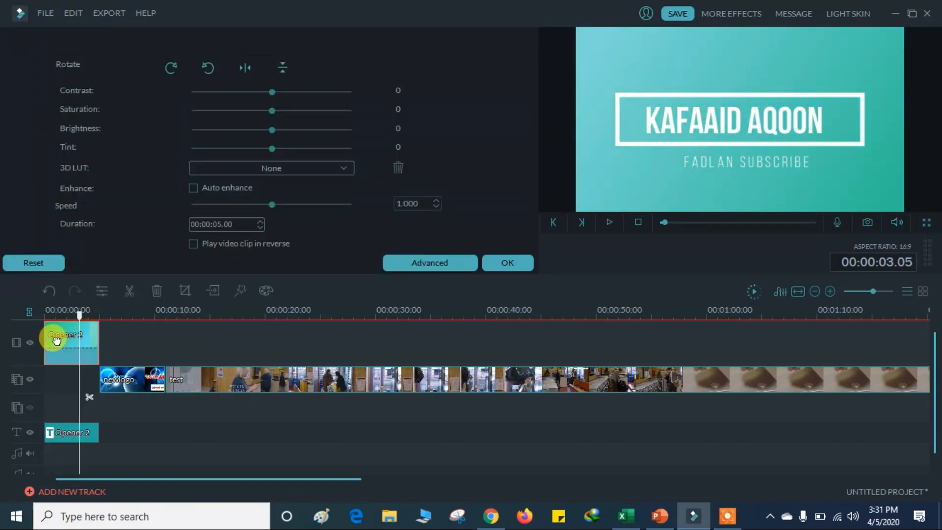
pyautogui.click(134, 336)
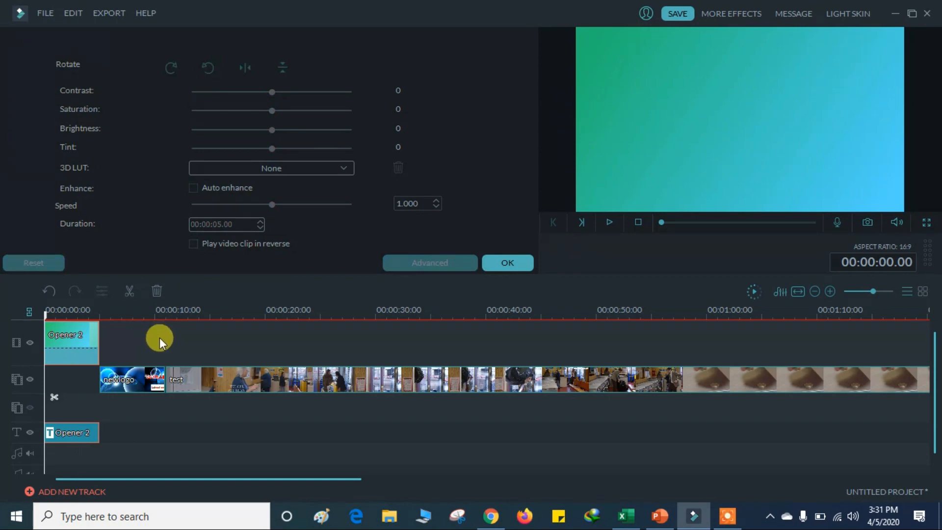
pyautogui.click(81, 341)
# Step: Move the newlogo clip to the start of the timeline and the first test piece directly after it
pyautogui.click(178, 378)
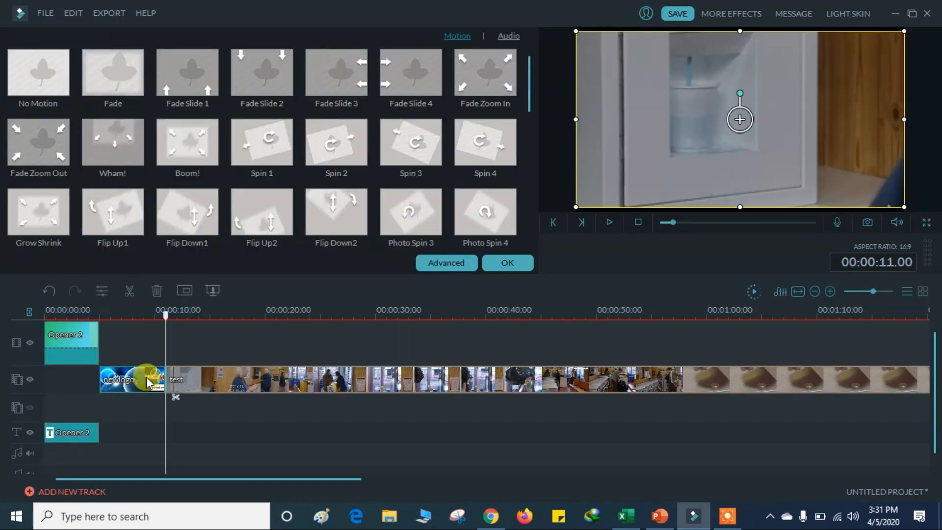
pyautogui.moveTo(141, 378); pyautogui.dragTo(86, 378)
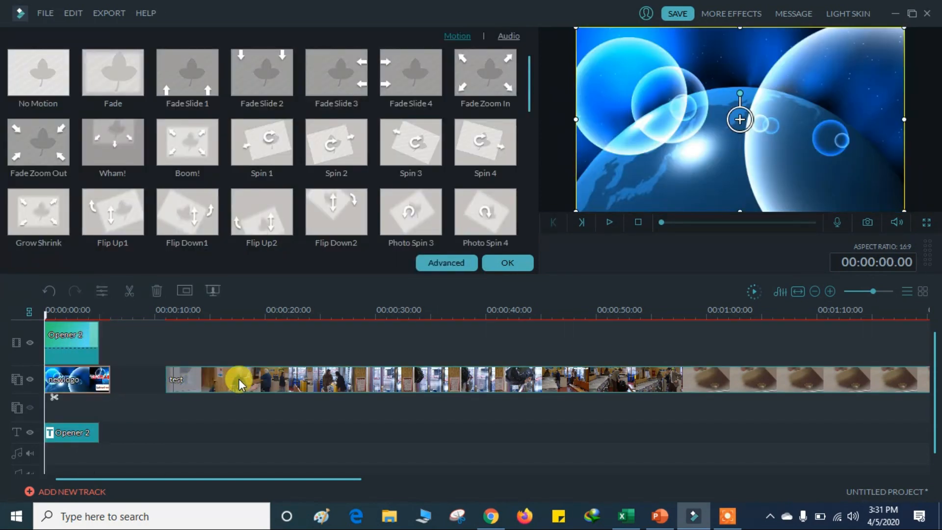
pyautogui.moveTo(237, 380); pyautogui.dragTo(185, 376)
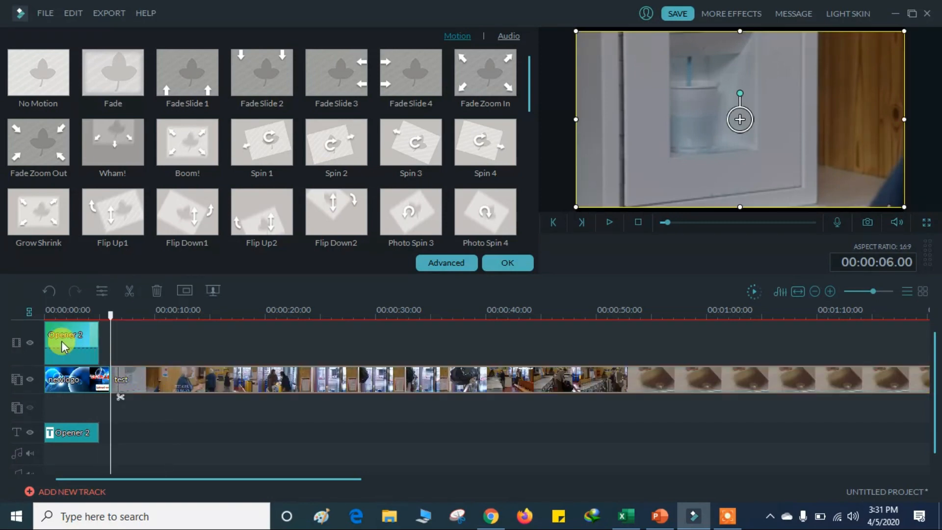
# Step: Move the Opener 2 text clip over the first test piece, starting at 00:00:07.15
pyautogui.click(63, 343)
pyautogui.moveTo(79, 432); pyautogui.dragTo(166, 431)
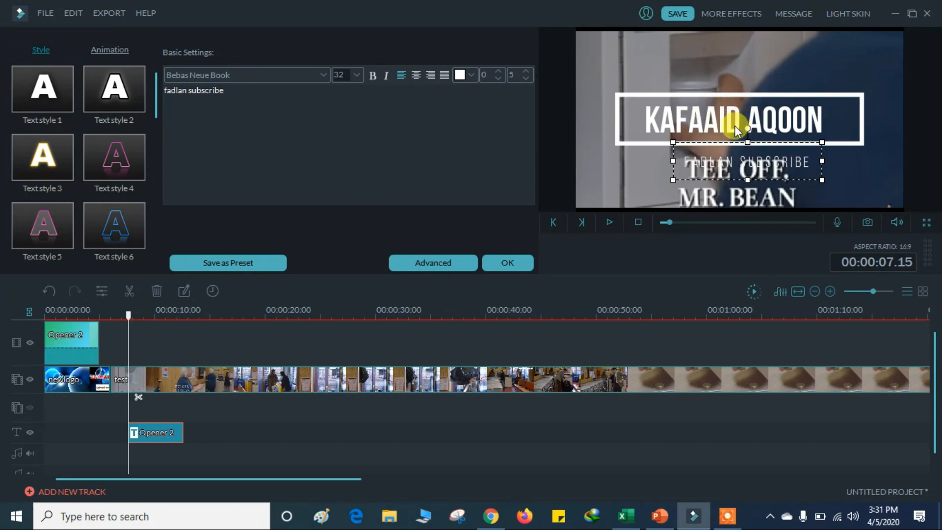
# Step: Move the Opener 2 text clip to start at 00:00:08.11, leave text editing, and play through the title over the test piece
pyautogui.moveTo(146, 435)
pyautogui.mouseDown()
pyautogui.moveTo(401, 429)
pyautogui.moveTo(156, 431)
pyautogui.mouseUp()
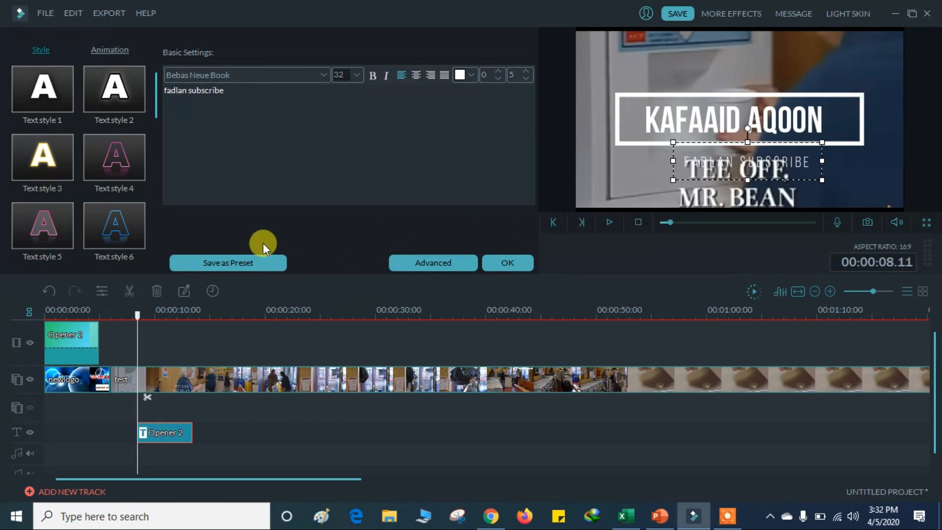
pyautogui.click(526, 261)
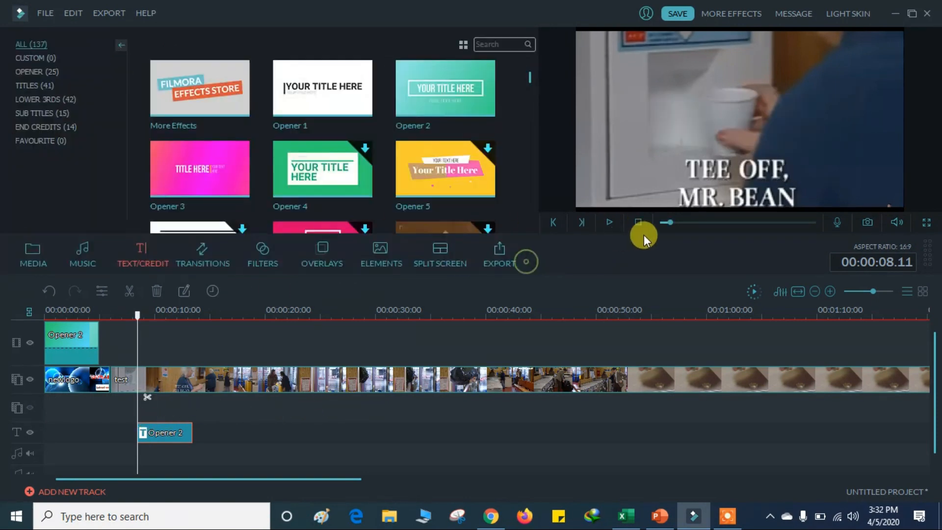
pyautogui.click(607, 222)
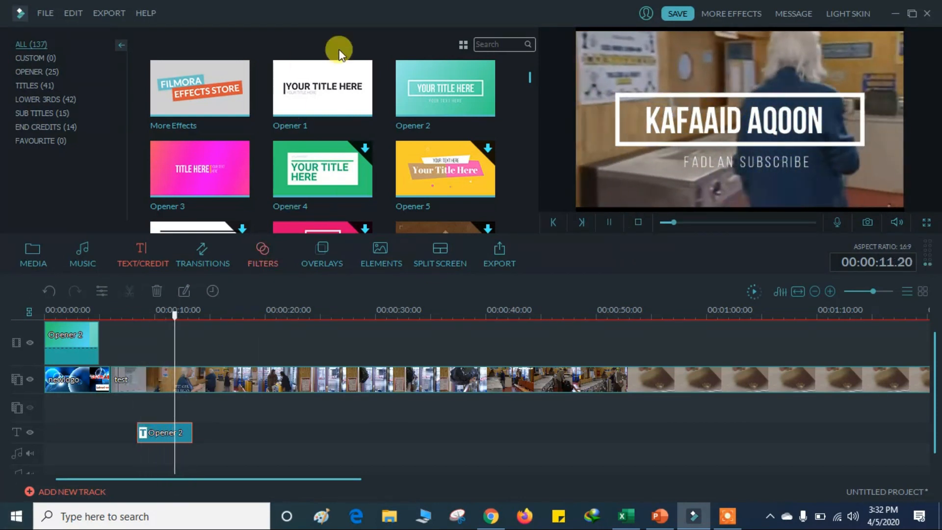
pyautogui.press('space')
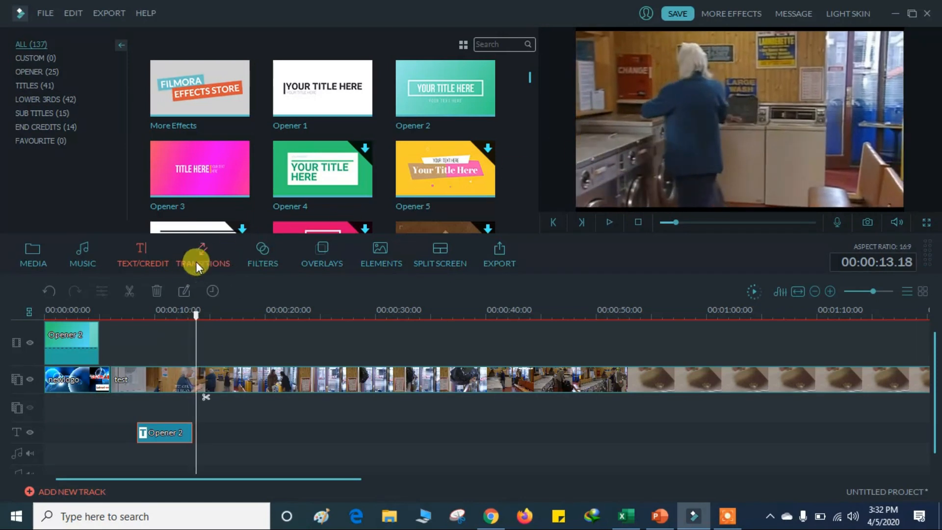
# Step: With the Bar transition chosen in the transitions library, close the gaps between the later test pieces and endtitlevideo
pyautogui.click(198, 258)
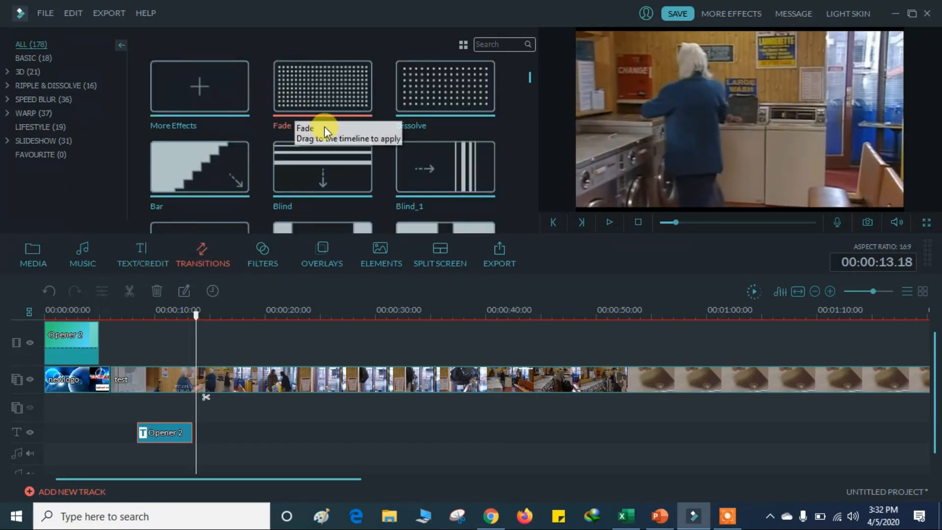
pyautogui.click(188, 173)
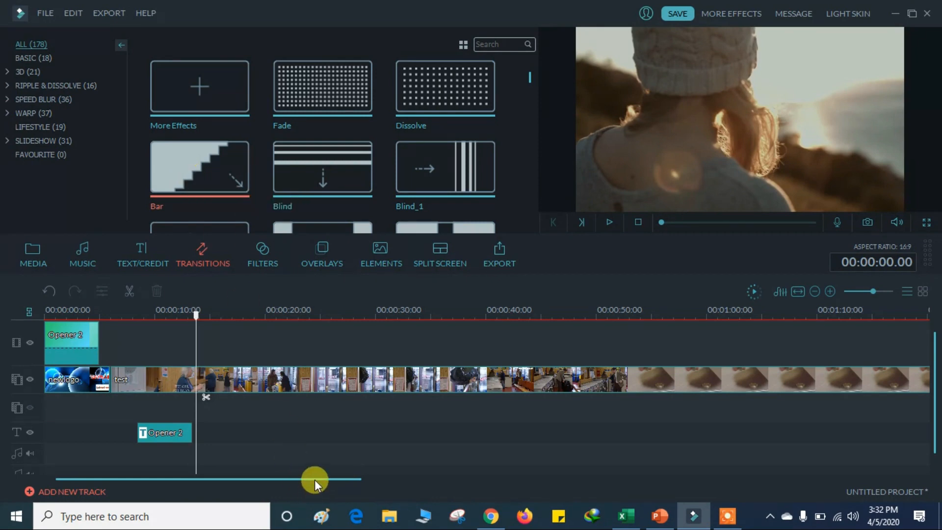
pyautogui.moveTo(325, 476); pyautogui.dragTo(652, 479)
pyautogui.click(174, 375)
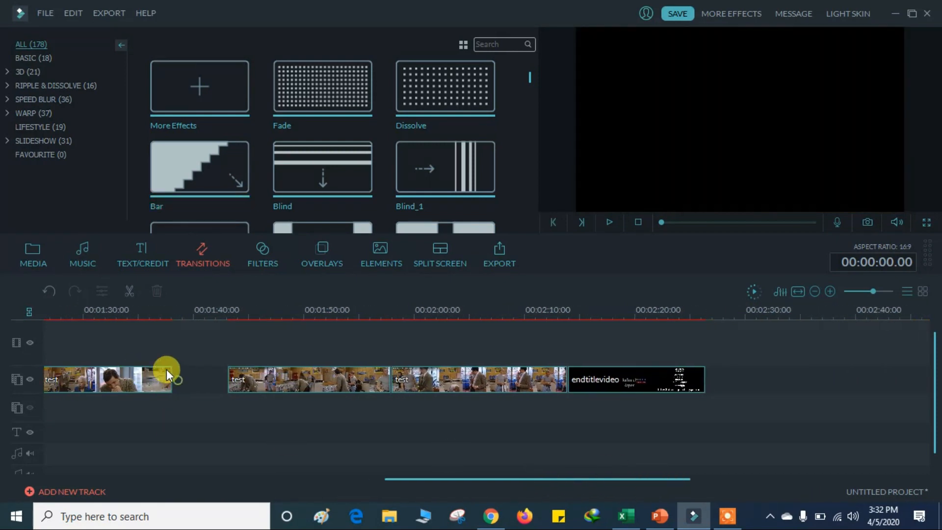
pyautogui.moveTo(304, 371); pyautogui.dragTo(255, 375)
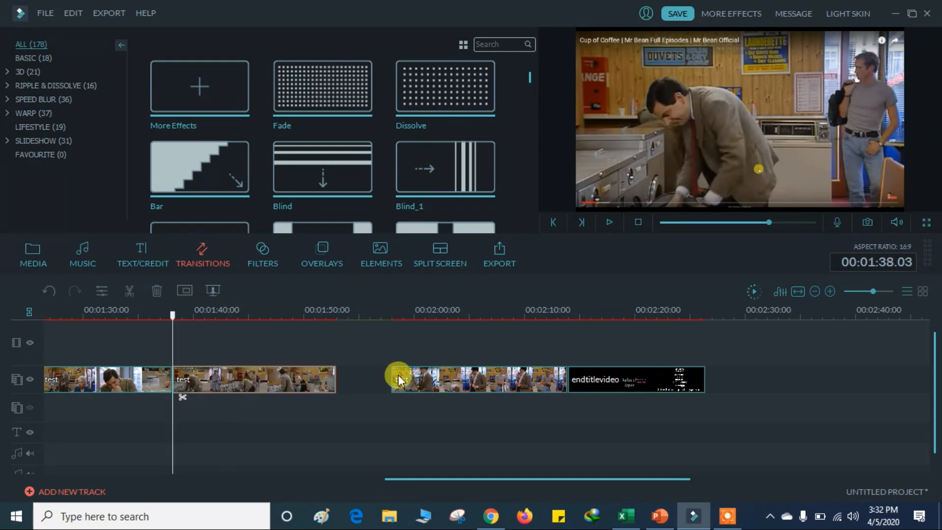
pyautogui.click(390, 376)
pyautogui.moveTo(471, 382); pyautogui.dragTo(417, 378)
pyautogui.moveTo(629, 379); pyautogui.dragTo(579, 376)
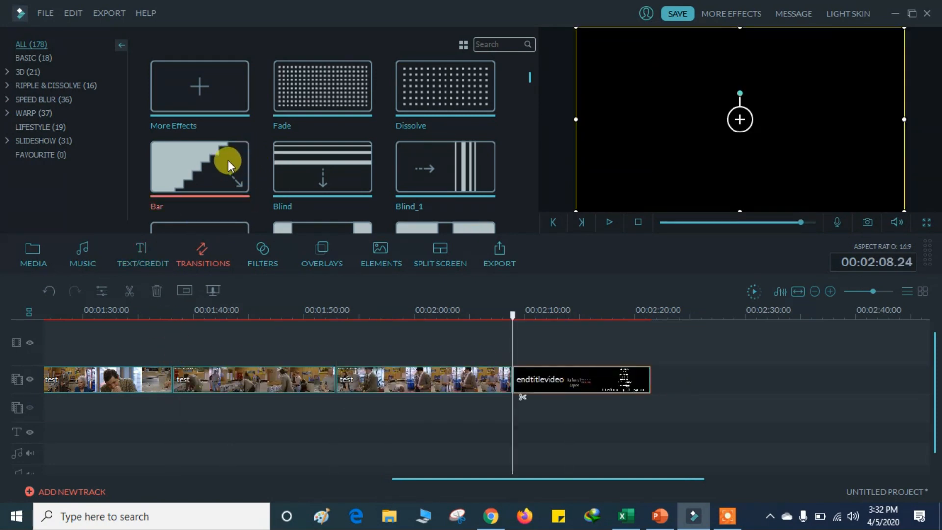
# Step: Apply the Bar transition to the end of the Opener 2 clip above newlogo and play across it
pyautogui.moveTo(227, 160); pyautogui.dragTo(172, 376)
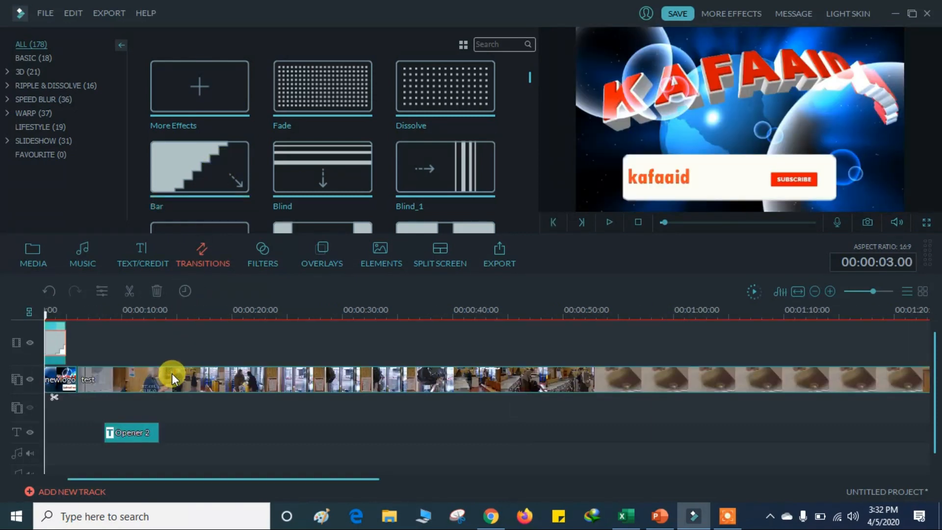
pyautogui.press('space')
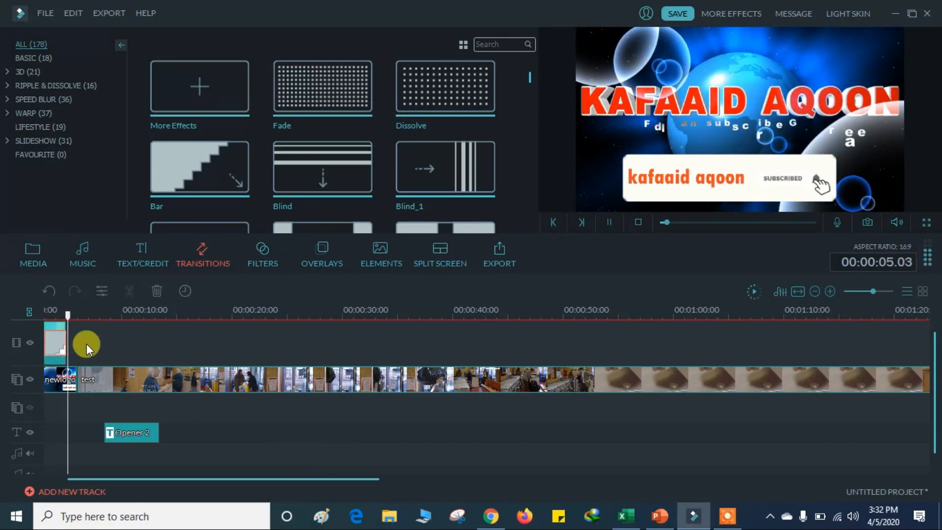
pyautogui.press('space')
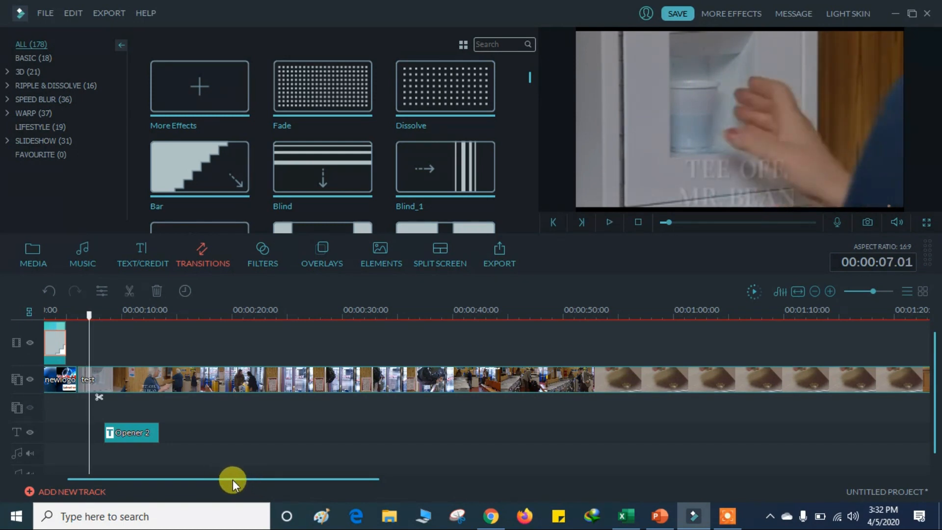
# Step: Review the joined clips by playing briefly into the title over the first test piece and fitting the whole project in view
pyautogui.moveTo(232, 479); pyautogui.dragTo(469, 487)
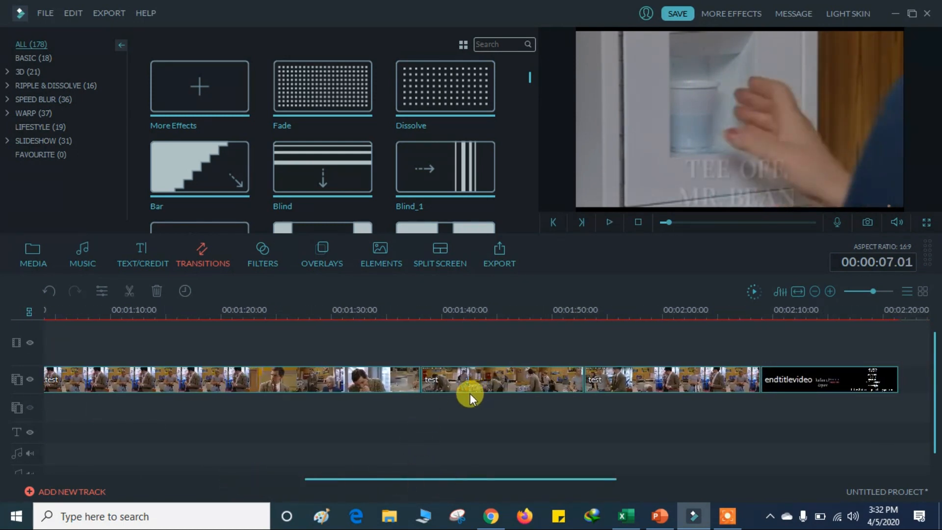
pyautogui.click(395, 381)
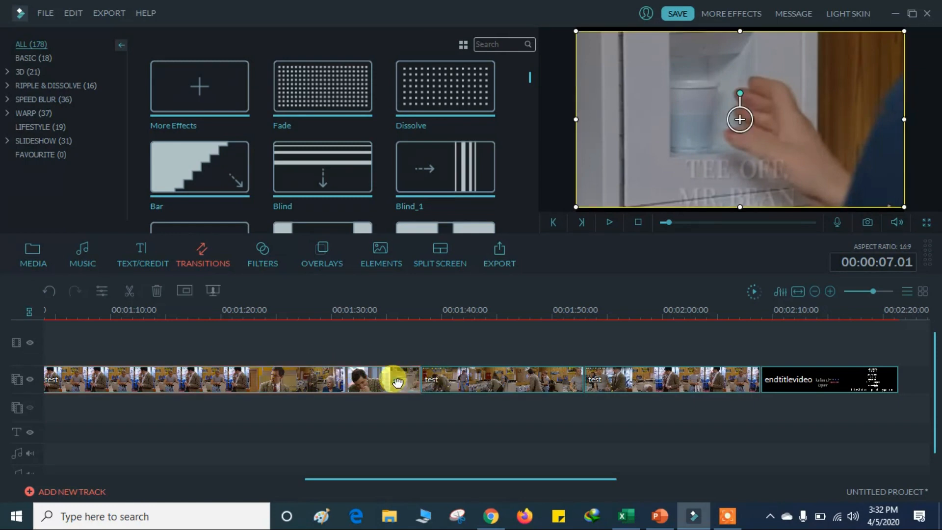
pyautogui.press('space')
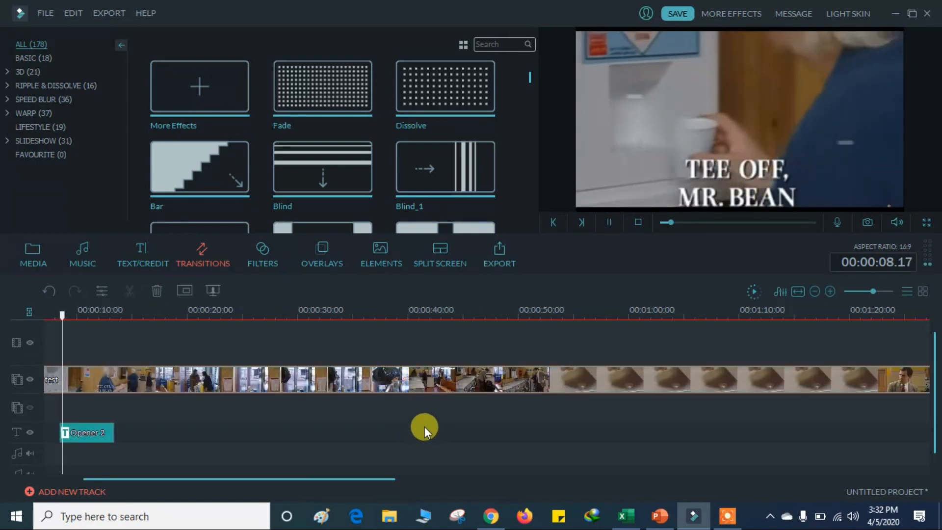
pyautogui.press('space')
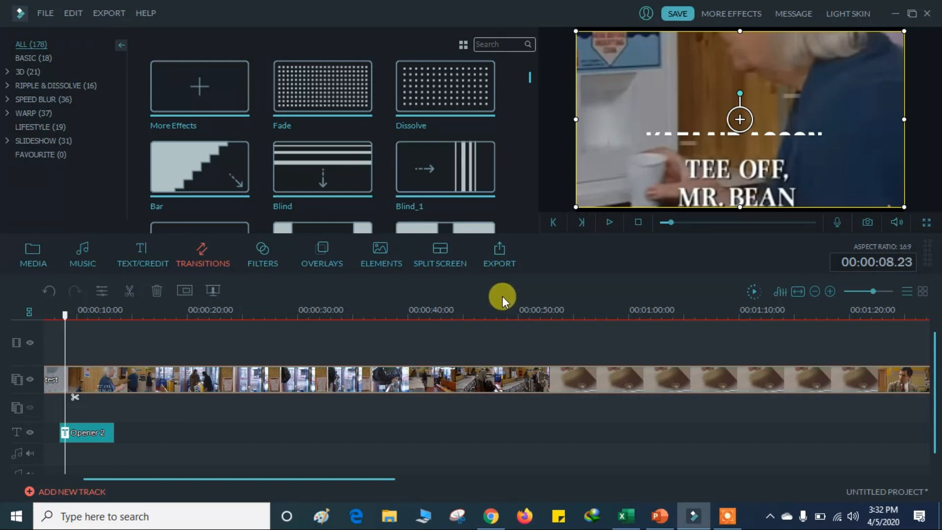
pyautogui.moveTo(864, 290); pyautogui.dragTo(856, 290)
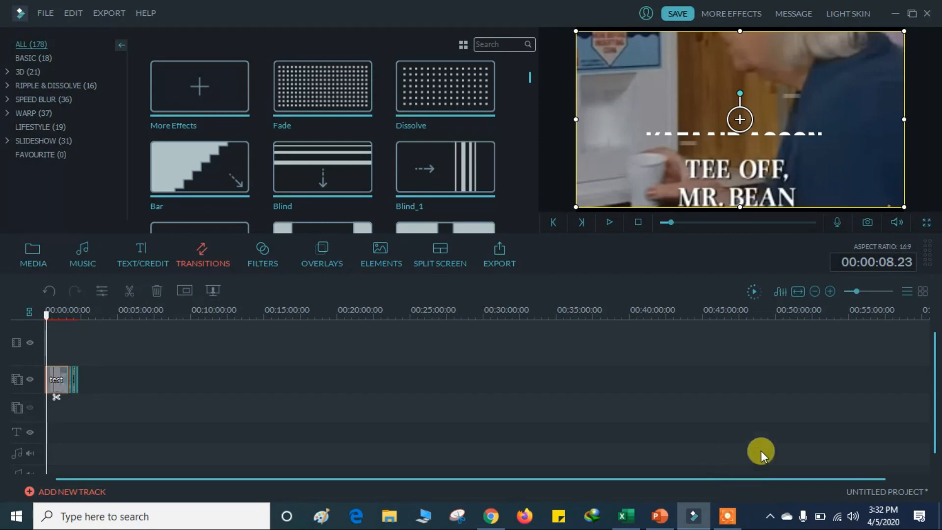
pyautogui.click(865, 291)
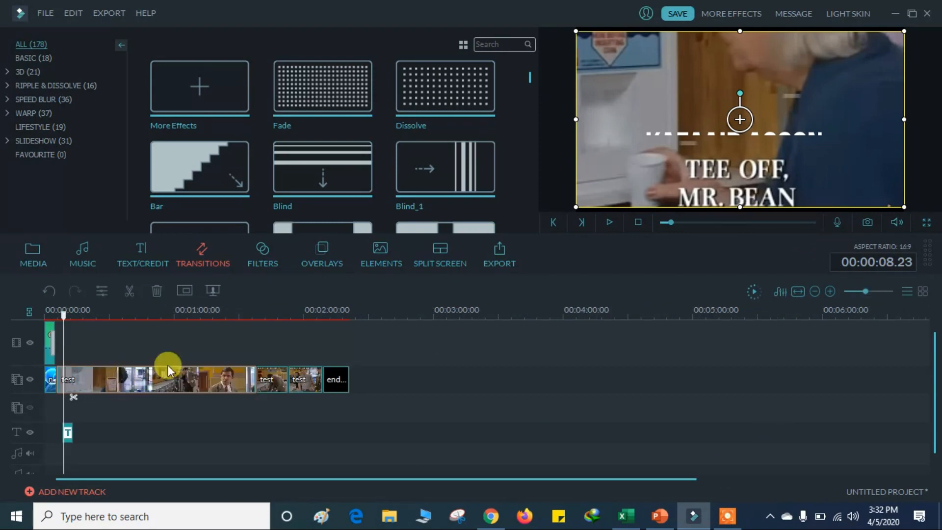
# Step: Export the project to the computer as an MP4 video named "test"
pyautogui.click(492, 261)
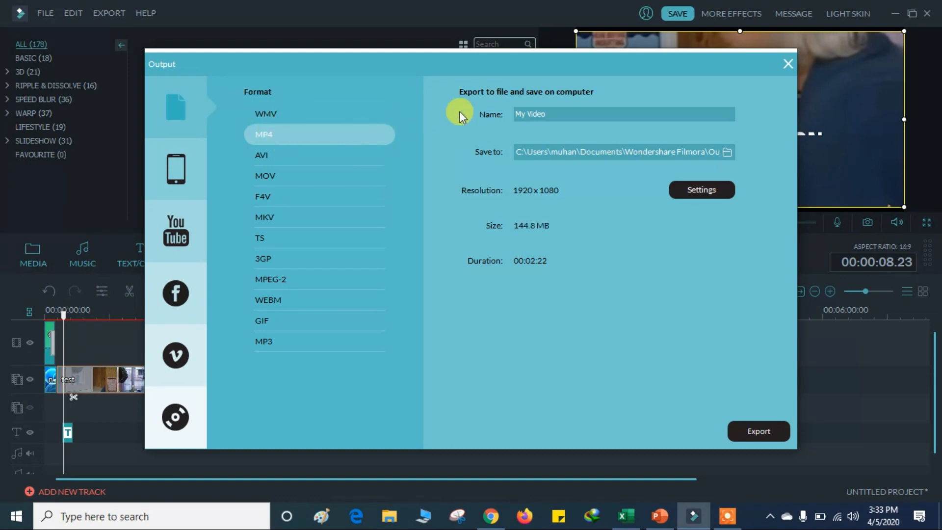
pyautogui.click(548, 112)
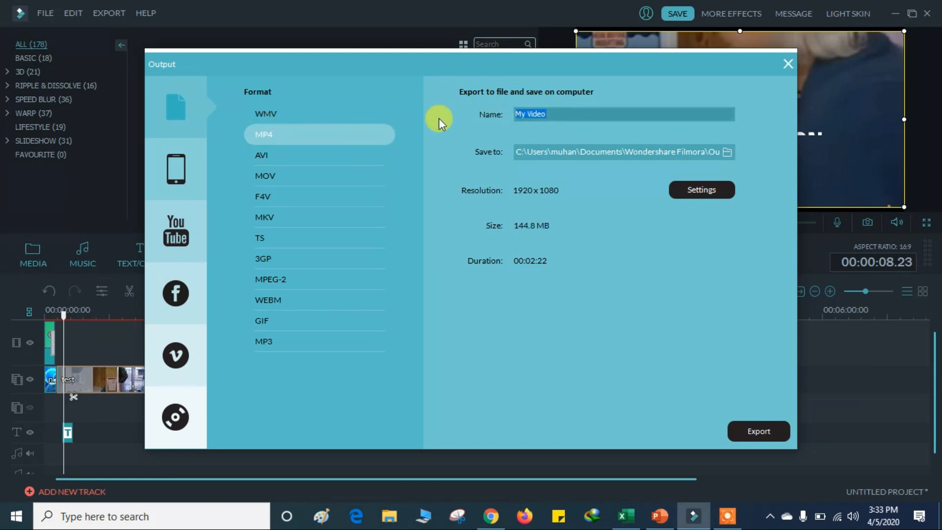
pyautogui.write('test')
pyautogui.click(752, 432)
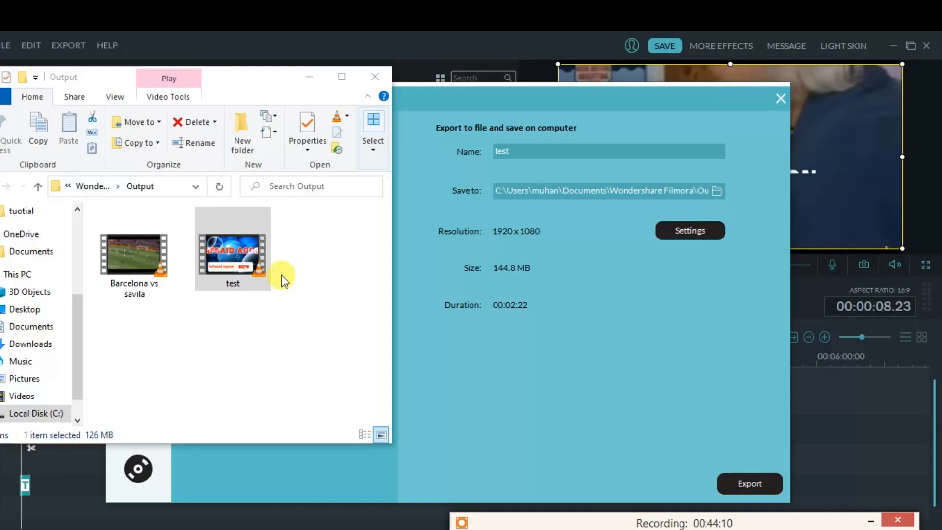
# Step: Open the exported test video in VLC media player and skip through its middle part to check the joined clips
pyautogui.doubleClick(241, 256)
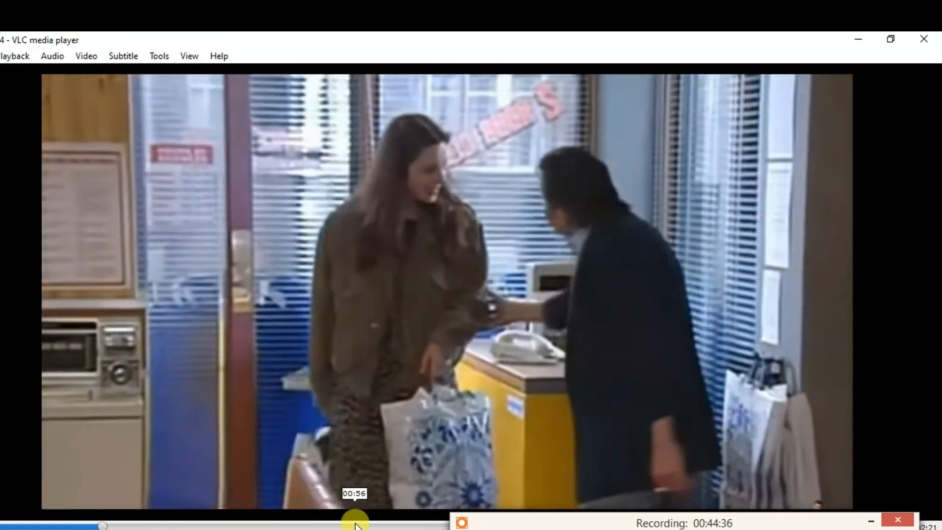
pyautogui.click(358, 524)
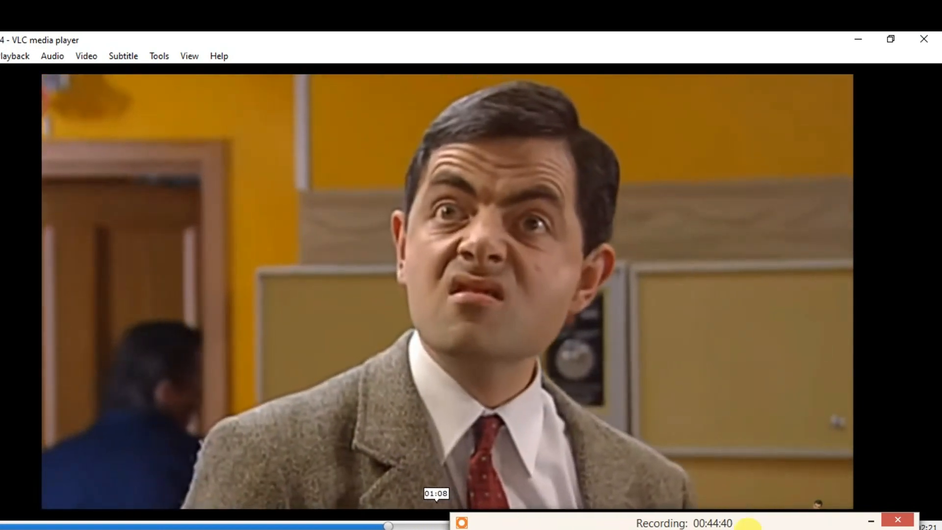
pyautogui.click(871, 521)
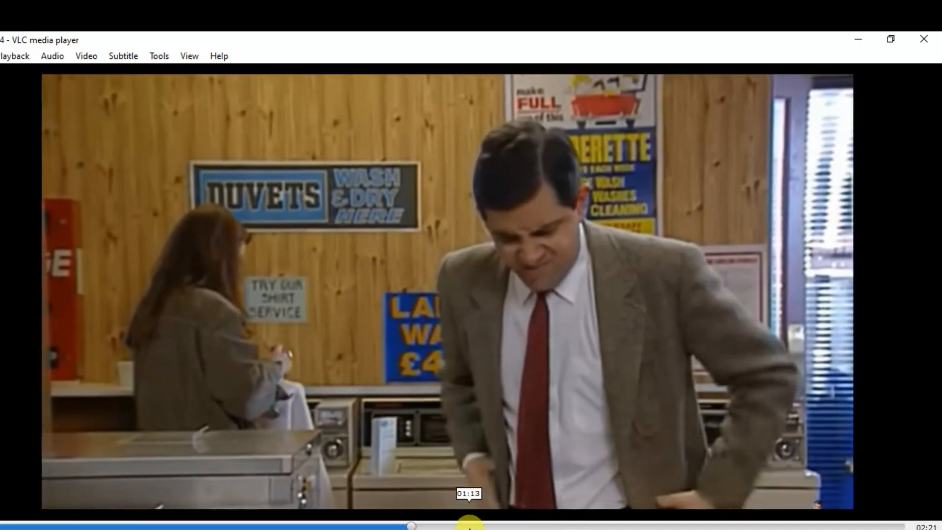
pyautogui.moveTo(470, 522); pyautogui.dragTo(686, 523)
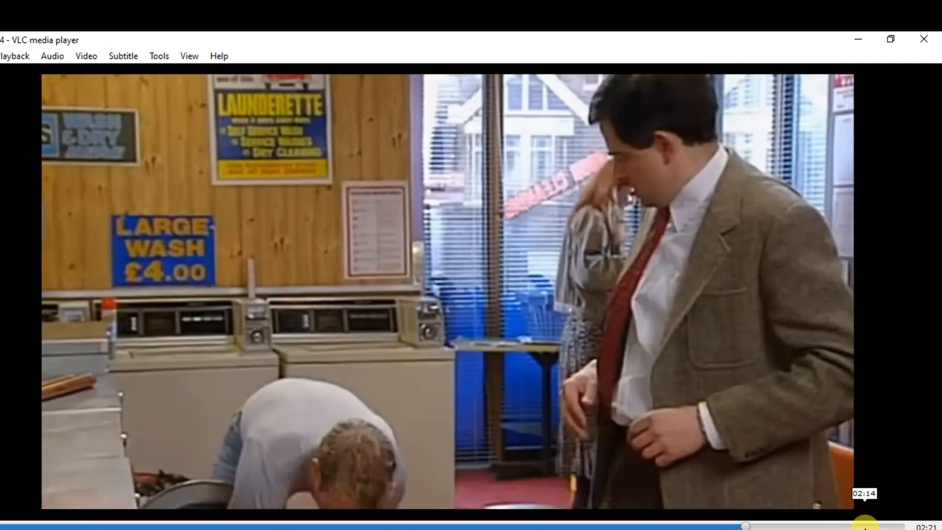
# Step: Skip to about 02:05 in the exported video and watch the end title and credits
pyautogui.click(864, 526)
pyautogui.moveTo(853, 526); pyautogui.dragTo(808, 524)
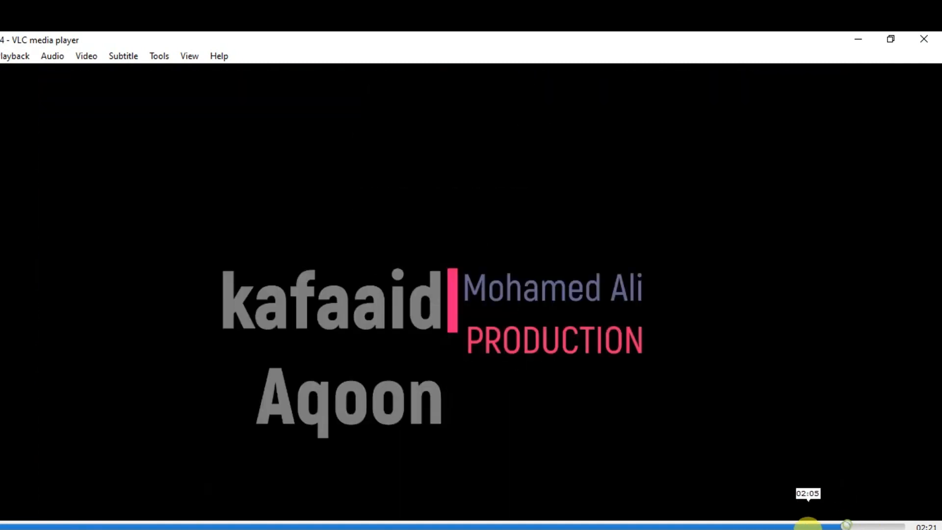
pyautogui.click(810, 526)
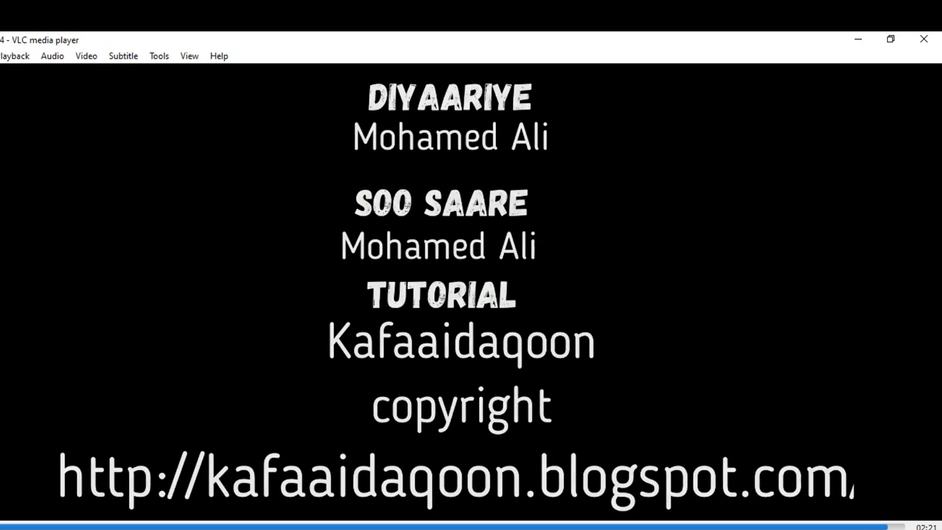
pyautogui.press('space')
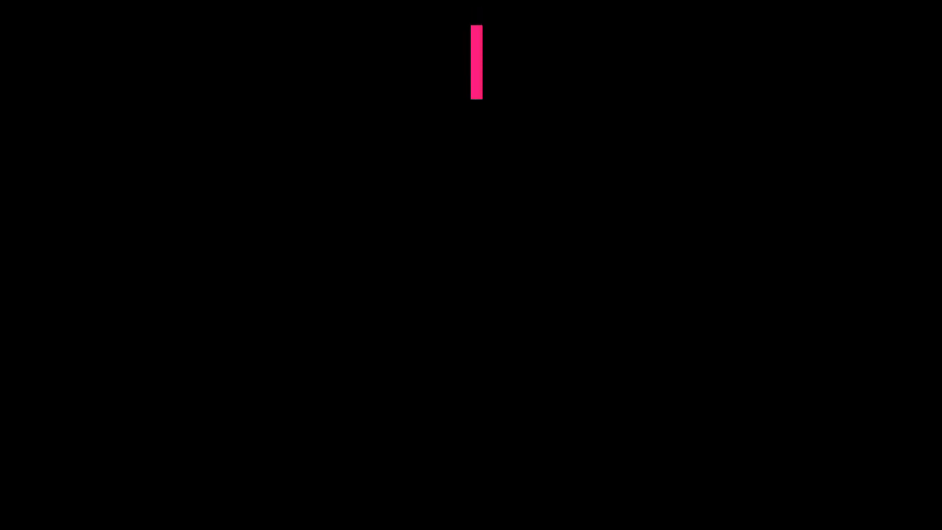